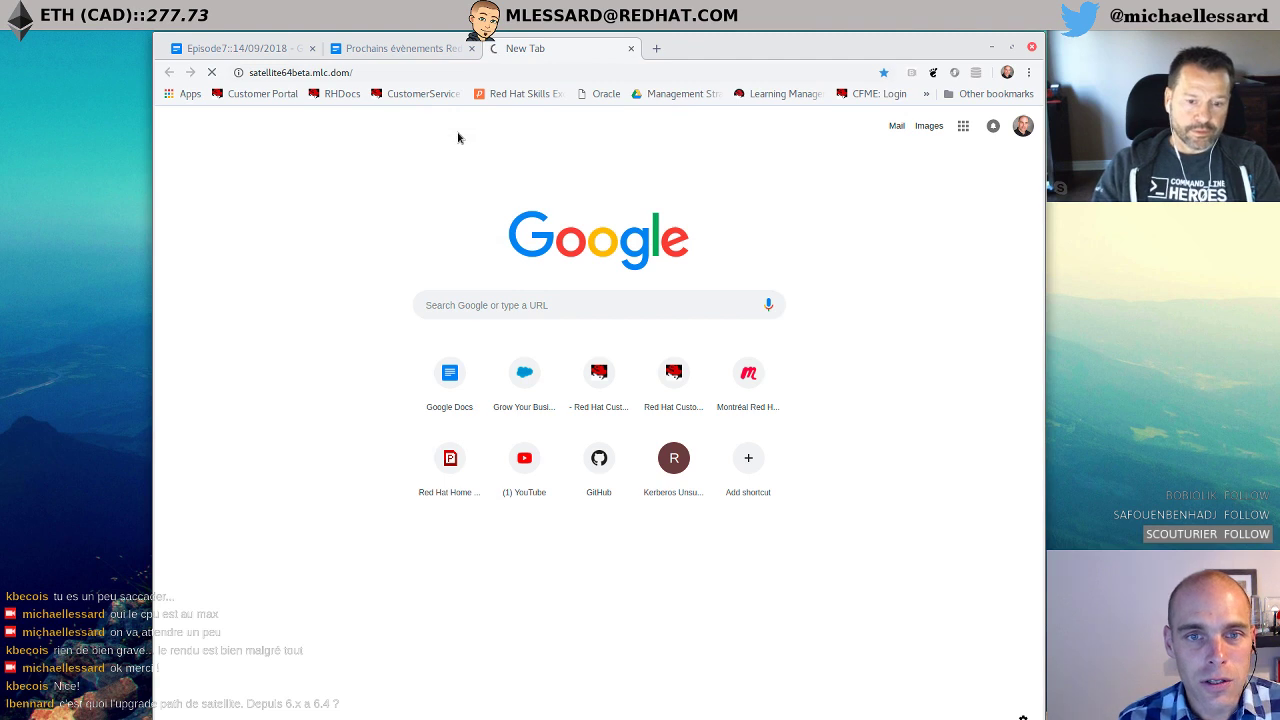
- Bypass the certificate warning to reach the Satellite login page, then check the Satellite64beta VM is running
left_click(450, 457)
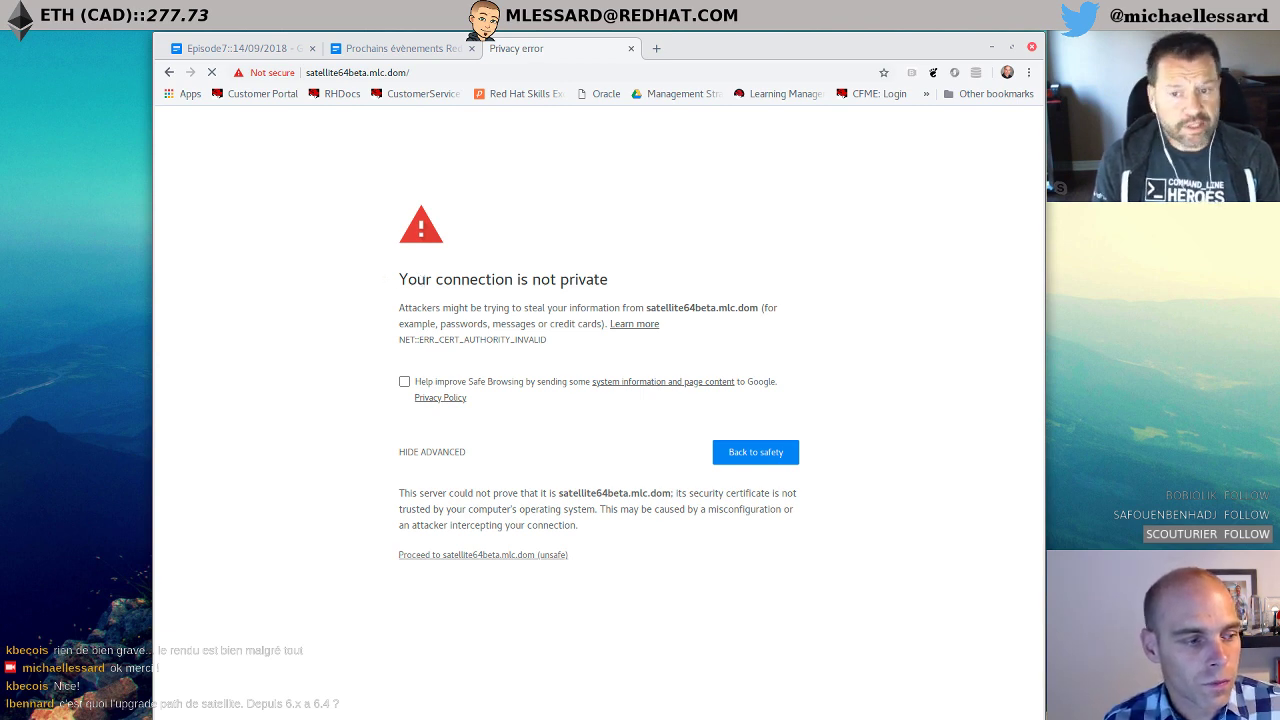
key("alt+Tab")
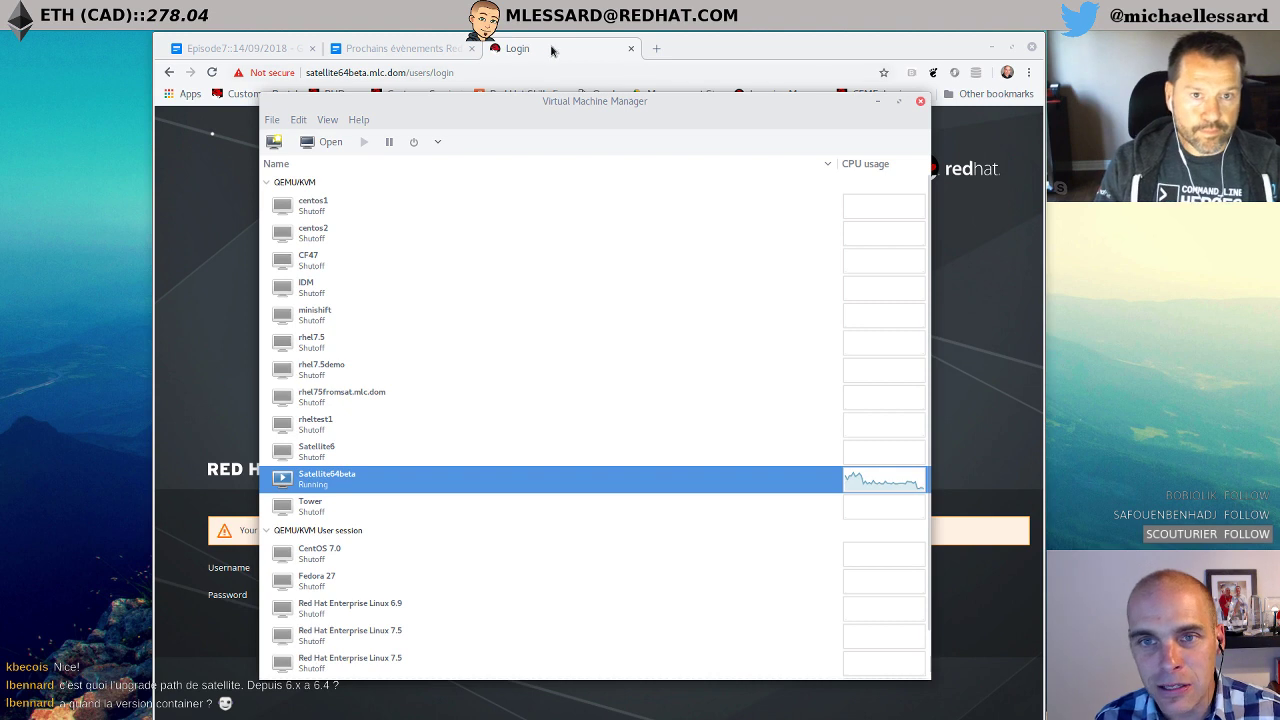
- Log in to Satellite with the administrator username and password
left_click(552, 50)
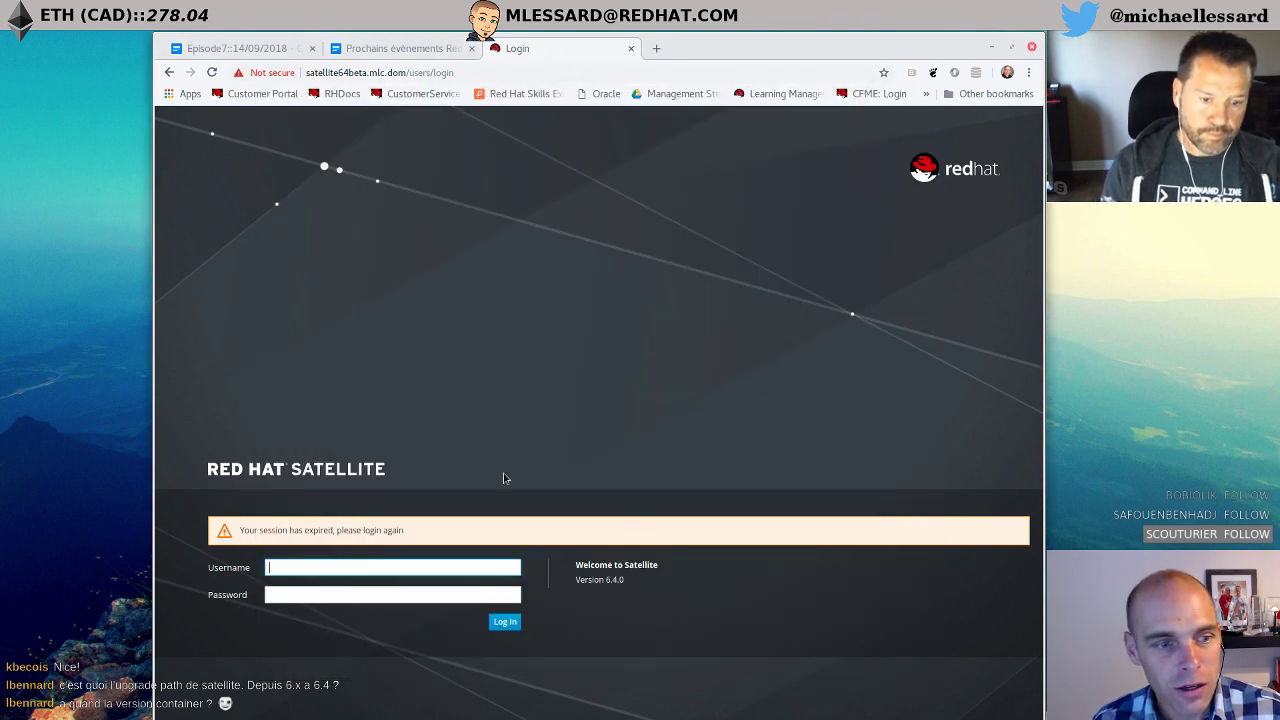
left_click(386, 575)
type("admin")
key("Tab")
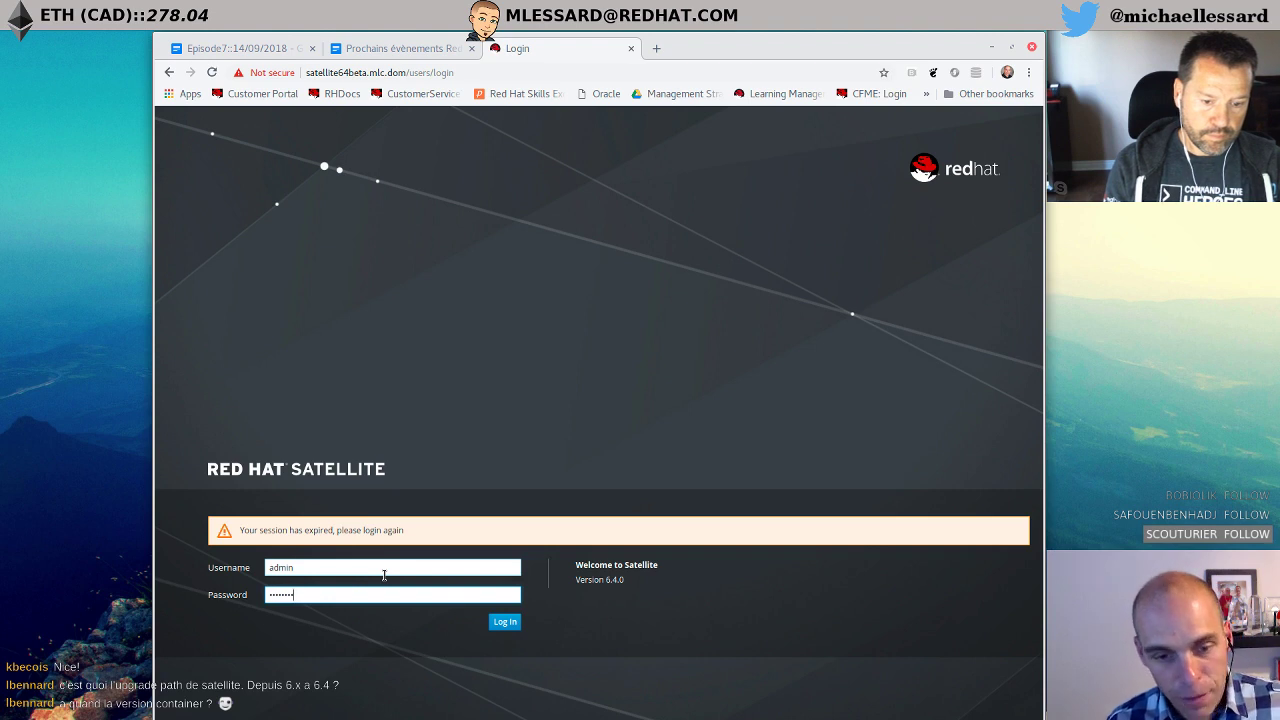
key("Return")
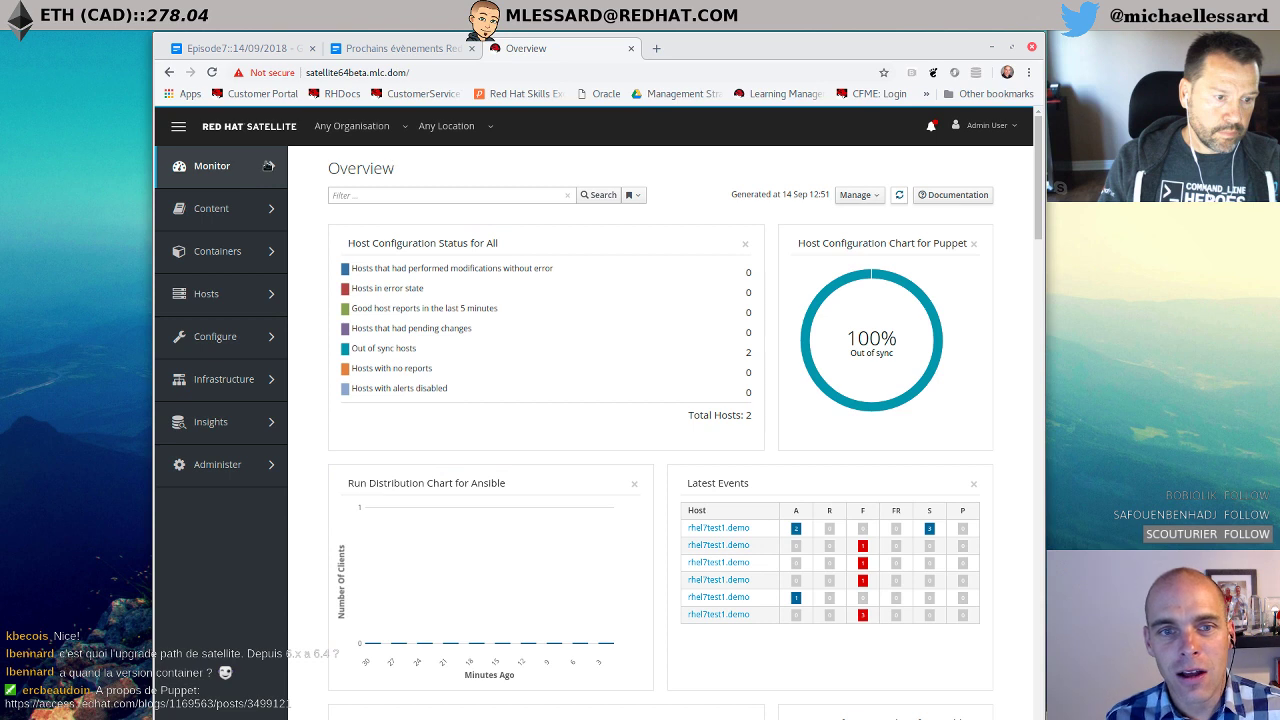
- Browse the Overview dashboard's Puppet sync status and Latest Events, then bring up the Content flyout
mouse_move(268, 166)
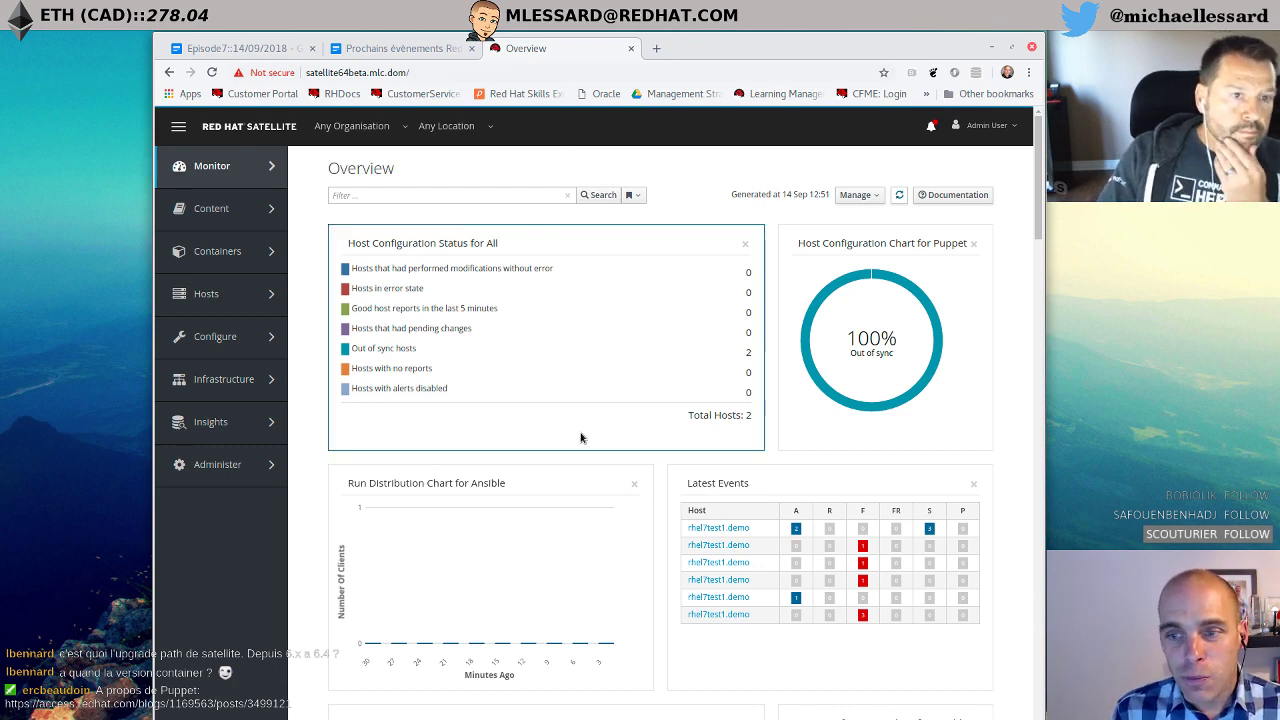
scroll(581, 437, "down", 3)
scroll(581, 437, "down", 3)
scroll(581, 437, "up", 6)
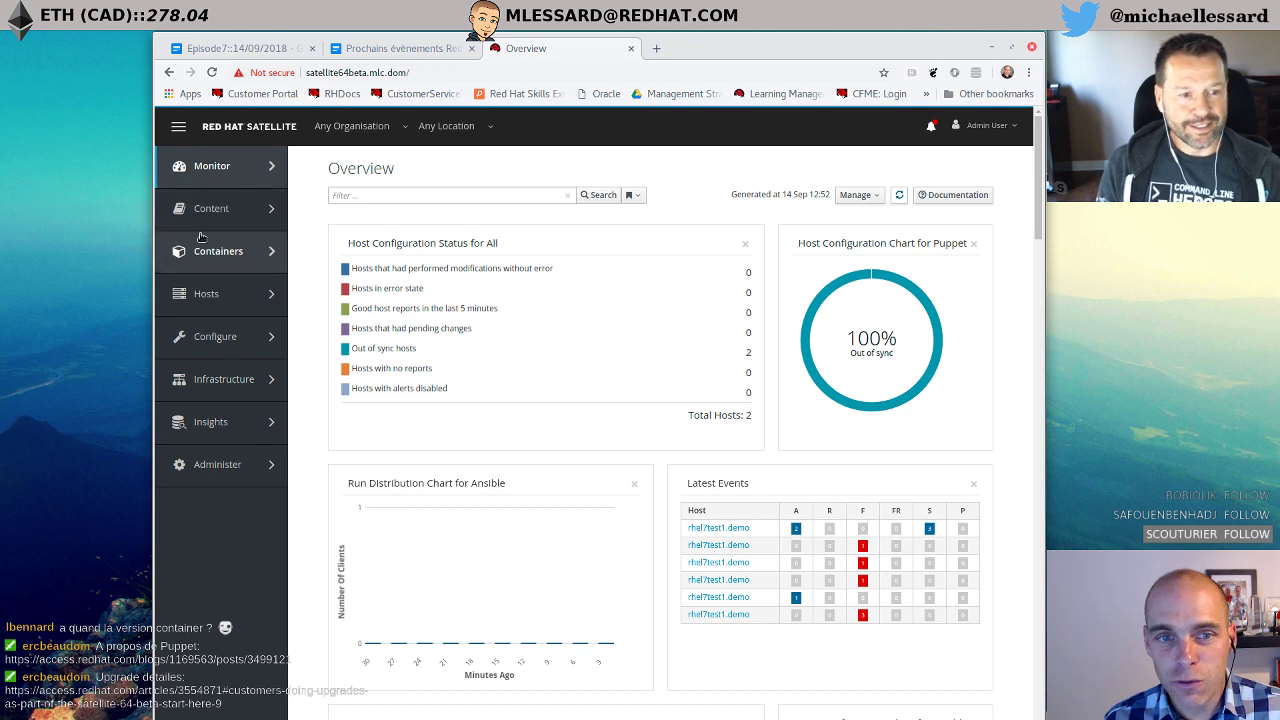
mouse_move(201, 237)
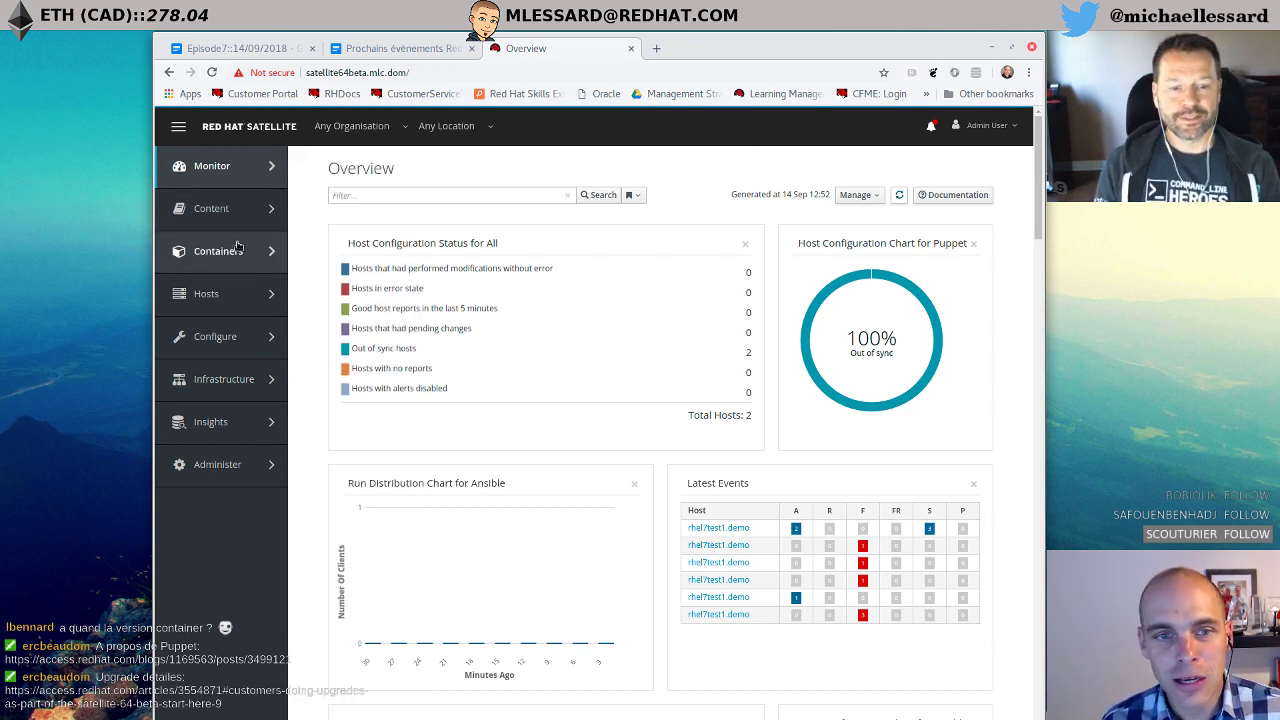
mouse_move(226, 215)
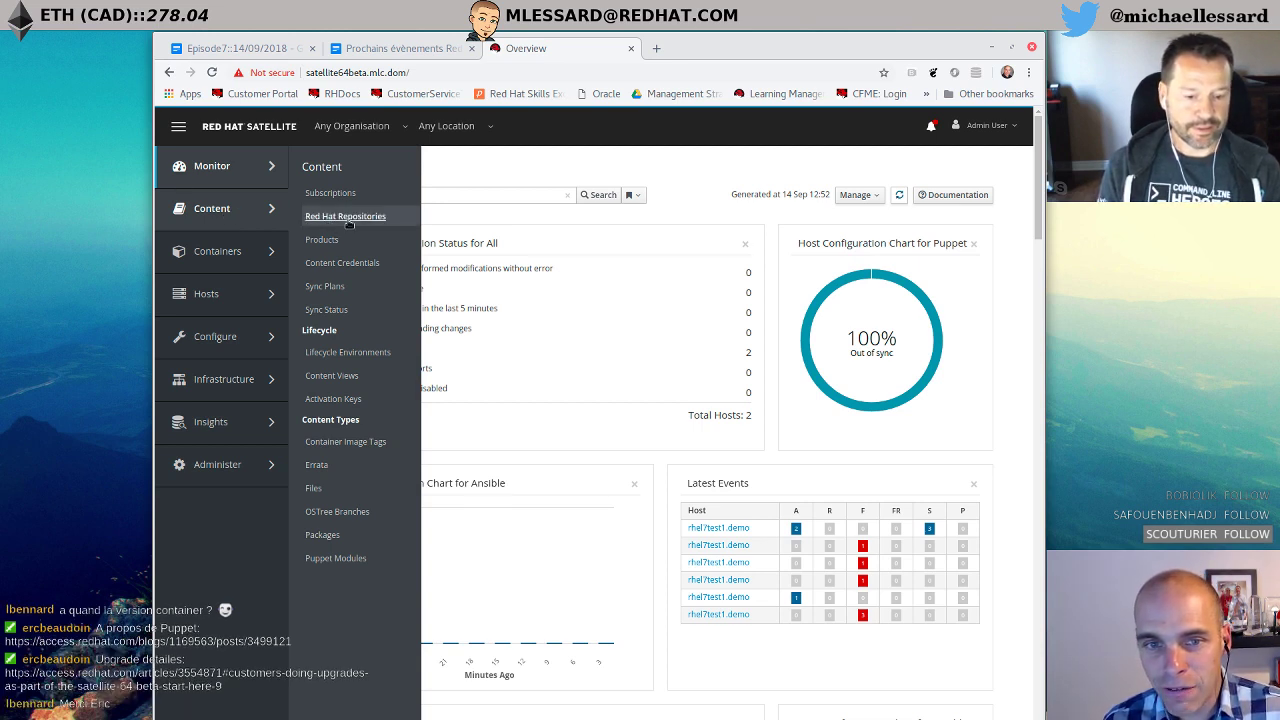
- Show Red Hat Repositories scoped to organisation MLC and location QUEBEC
left_click(347, 219)
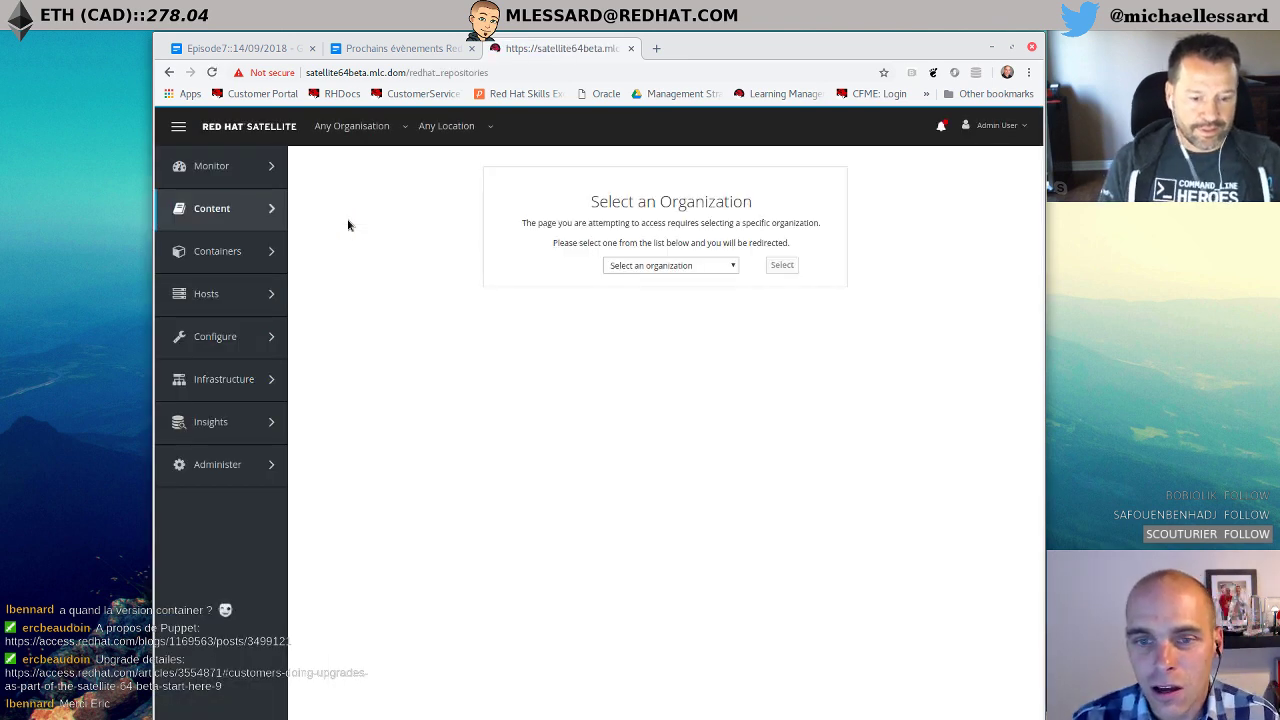
left_click(352, 126)
left_click(323, 212)
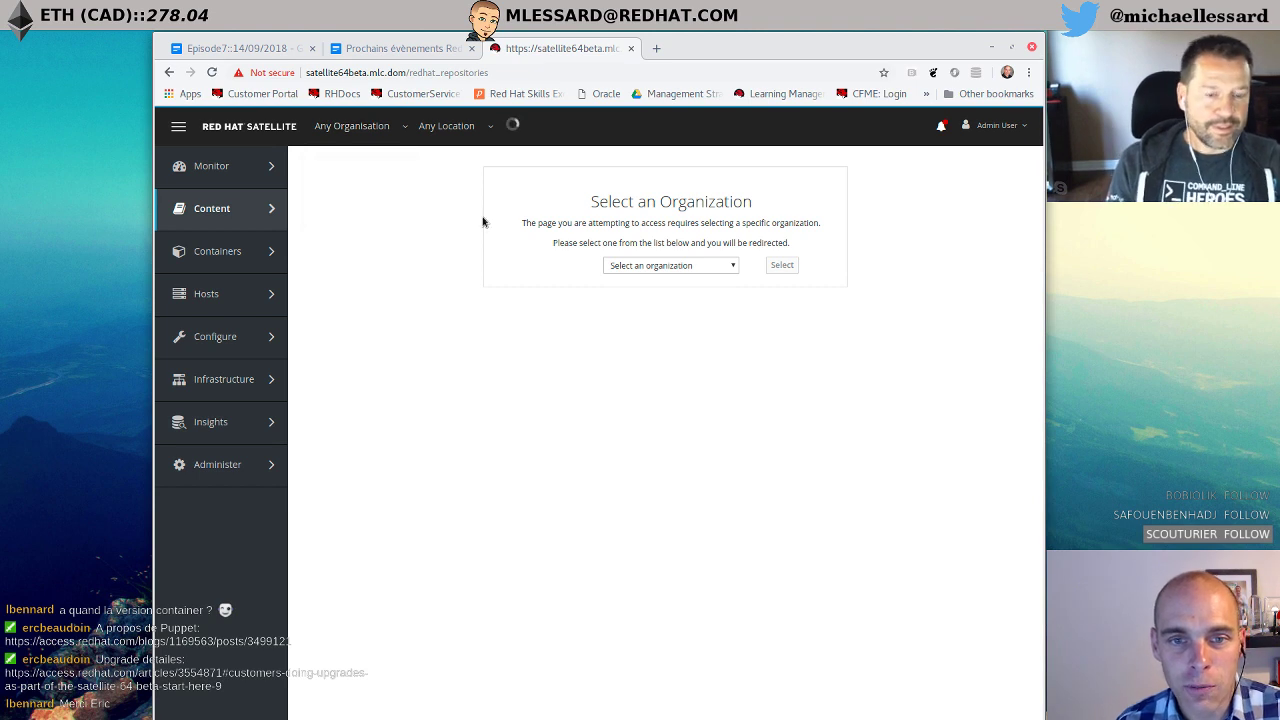
left_click(431, 128)
left_click(400, 214)
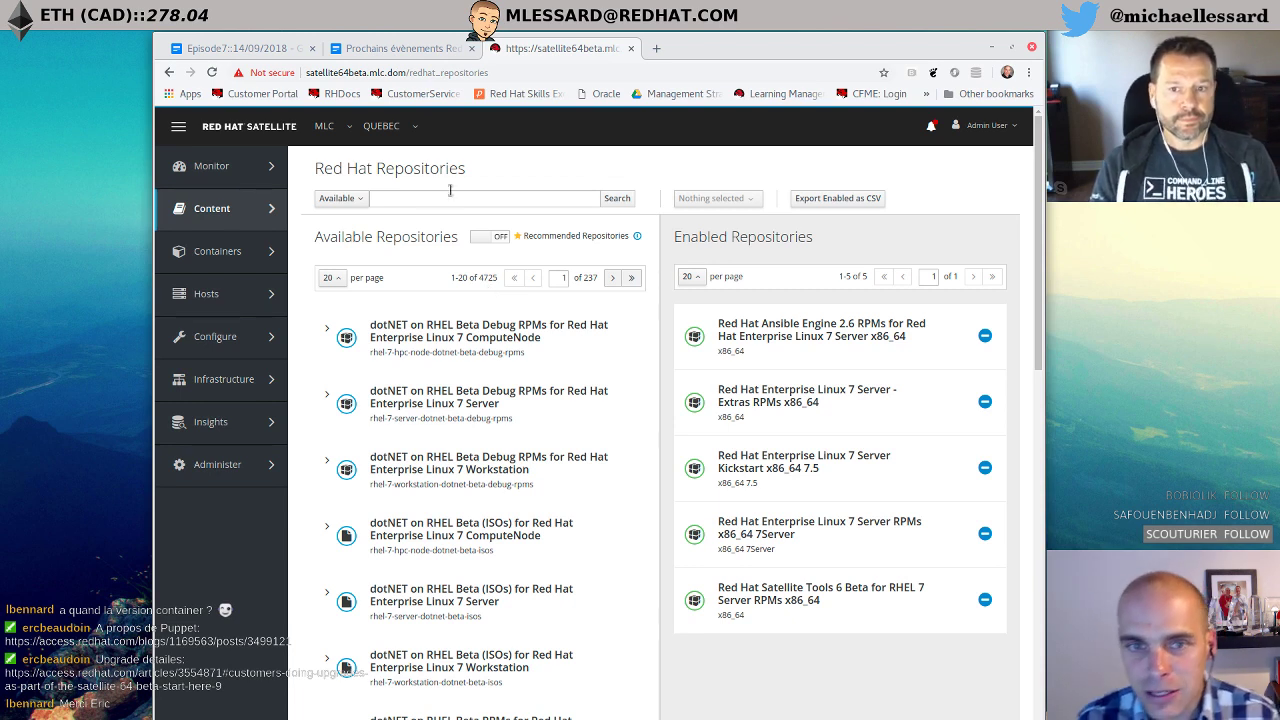
- Search the available repositories for 'rhel extra'
left_click(399, 197)
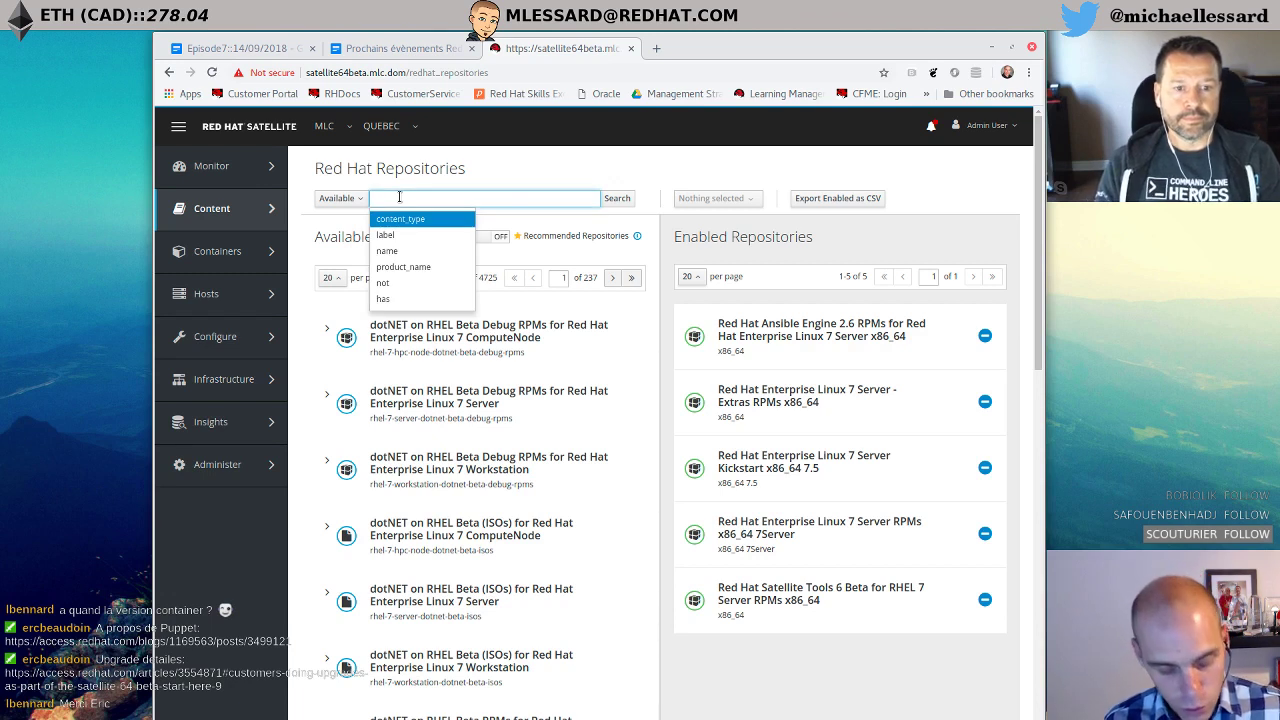
type("rhel")
key("BackSpace")
key("BackSpace")
key("BackSpace")
type("hel extra")
key("Return")
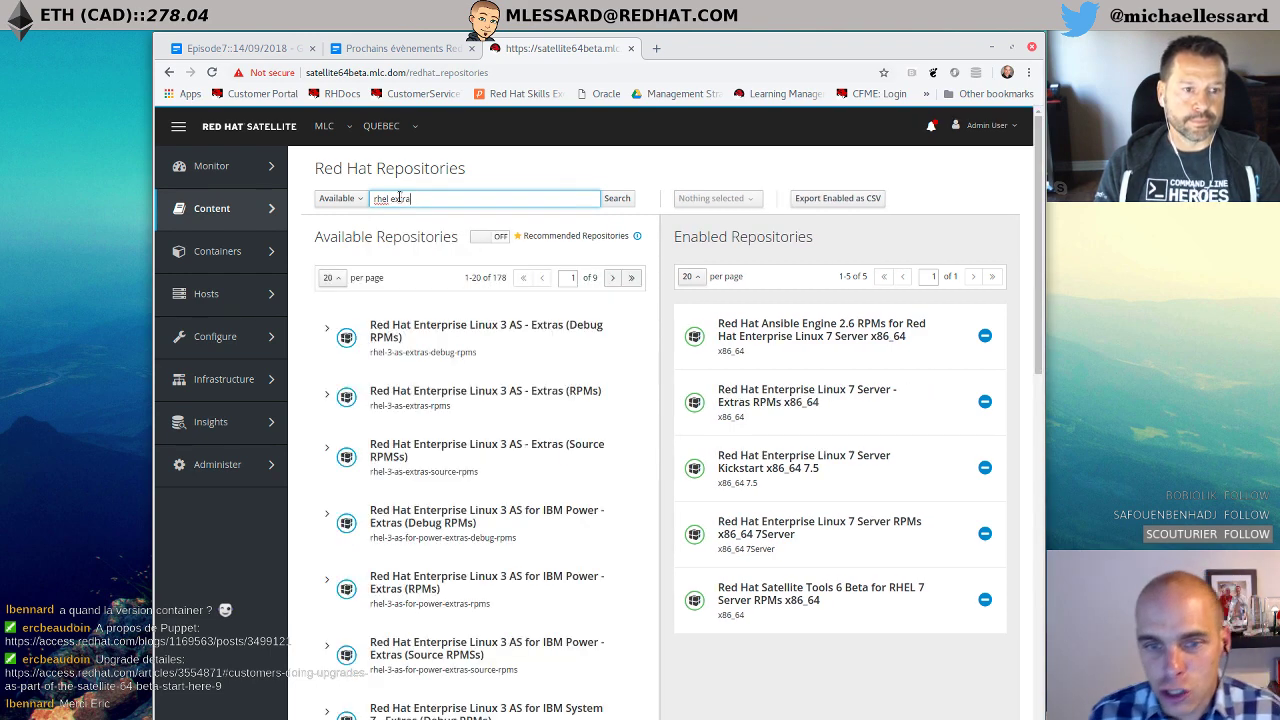
- Expand the Extras (Debug RPMs) repository among the 178 results to see its variants
scroll(493, 492, "down", 3)
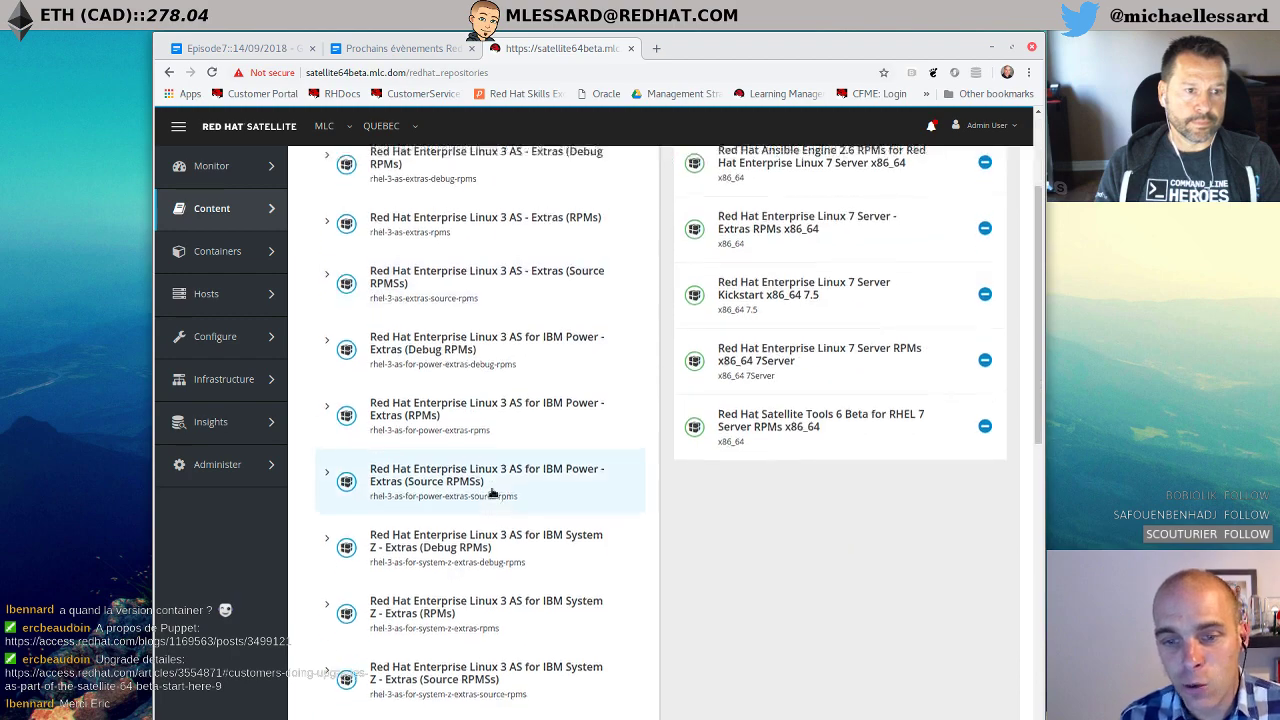
scroll(493, 492, "up", 3)
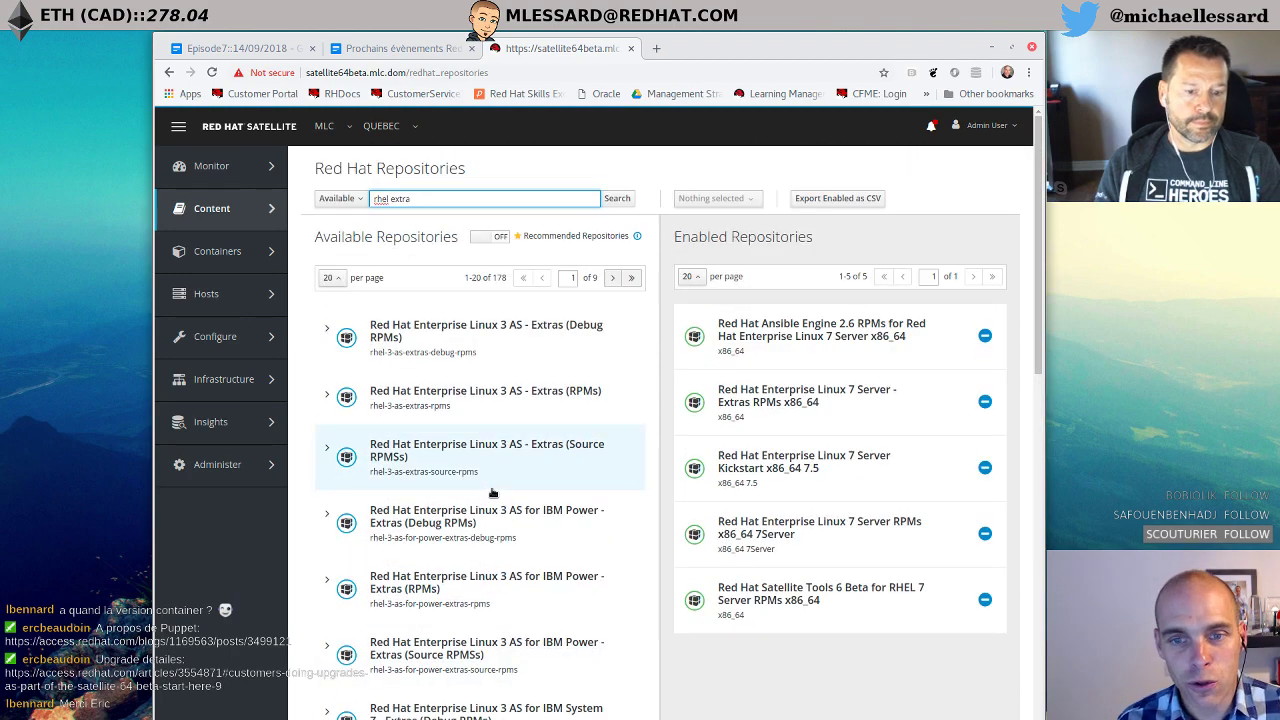
scroll(493, 492, "down", 5)
scroll(493, 492, "up", 5)
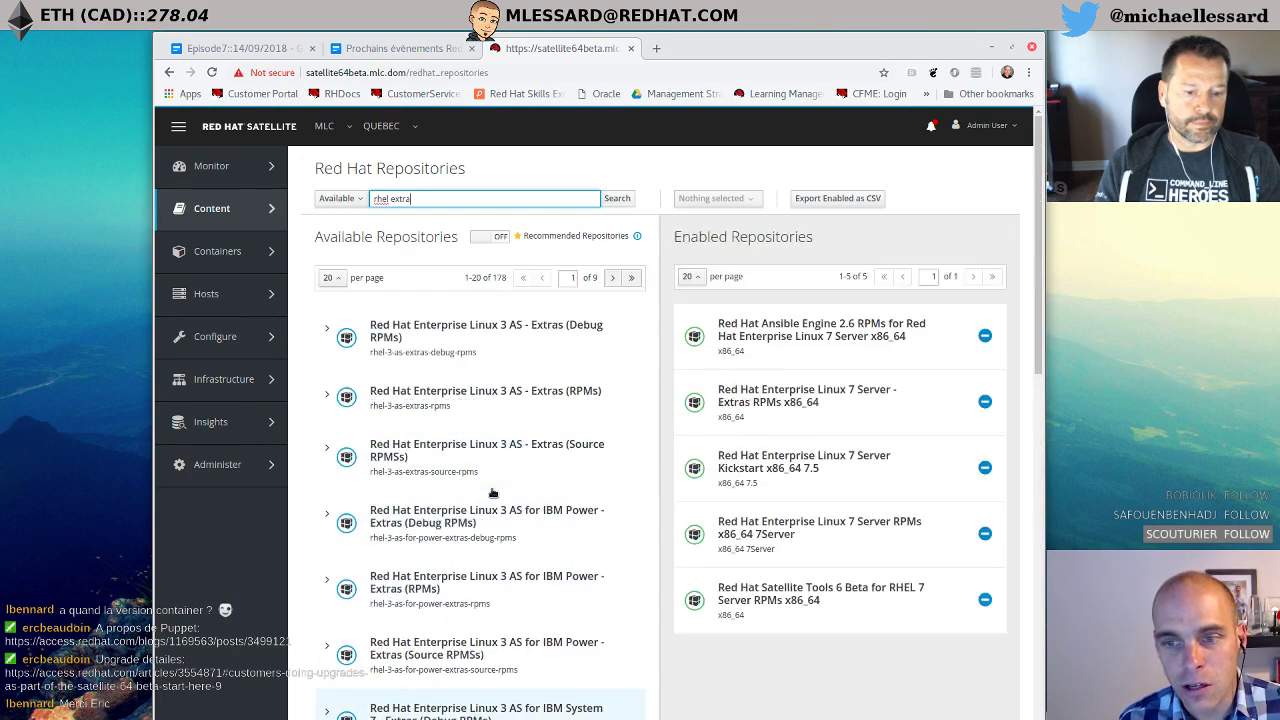
left_click(327, 329)
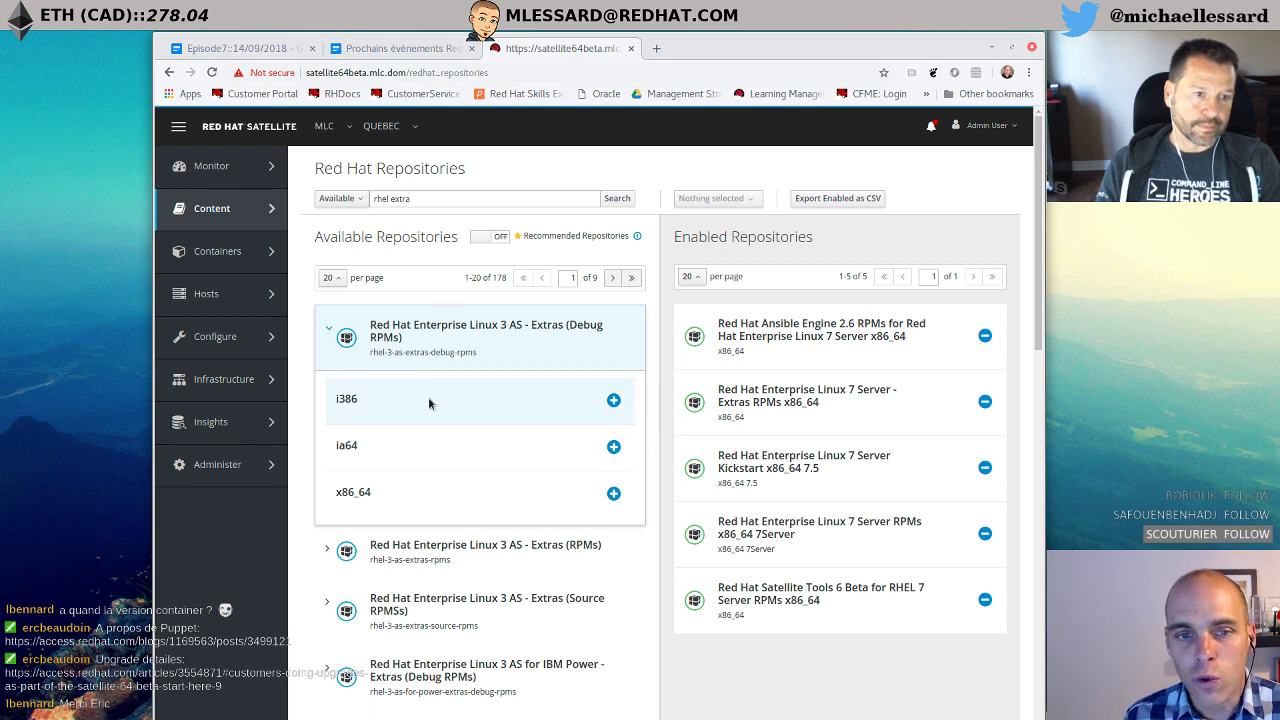
mouse_move(271, 214)
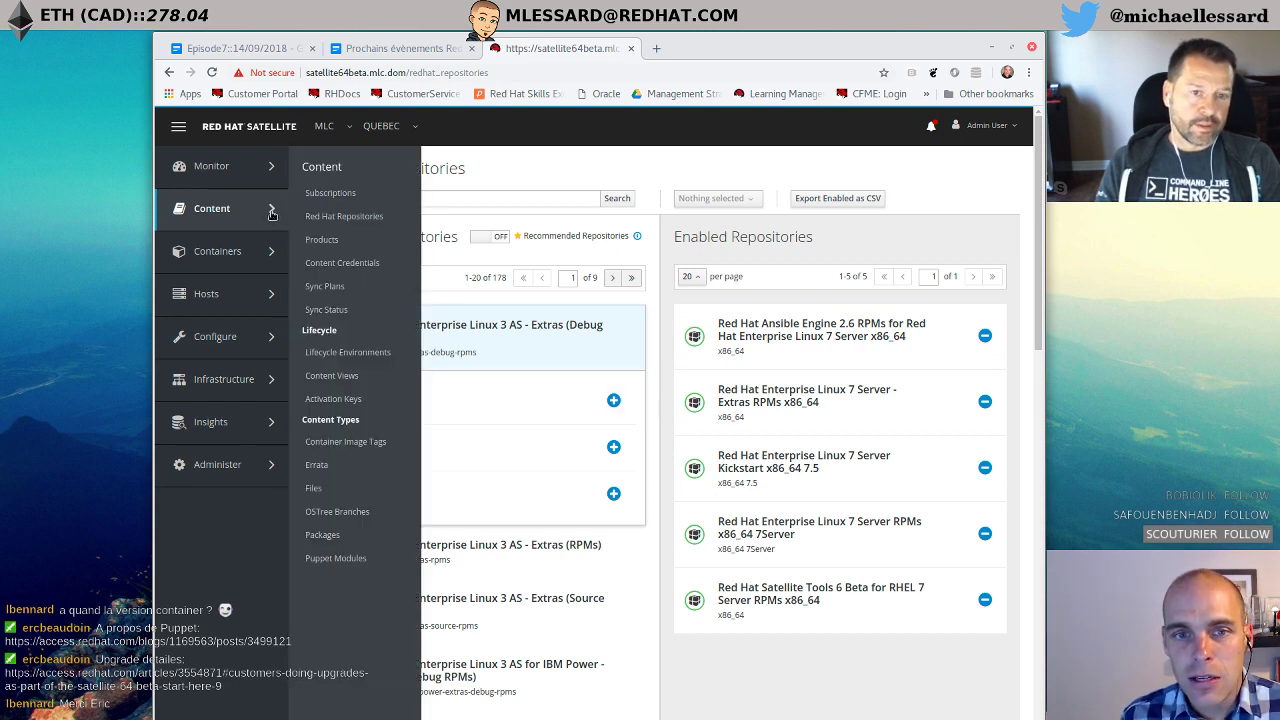
- Review the Employee SKU, PuppetBase and Developer subscriptions, then go to Add Subscriptions
left_click(322, 194)
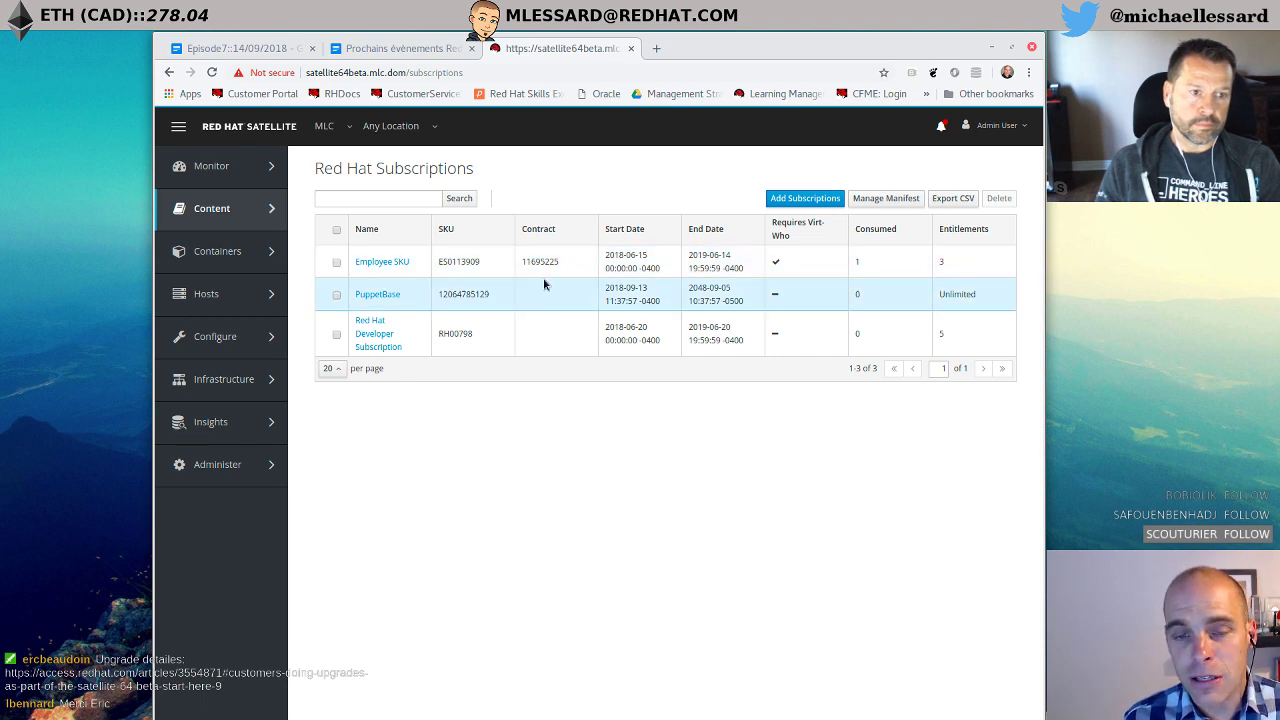
left_click(808, 199)
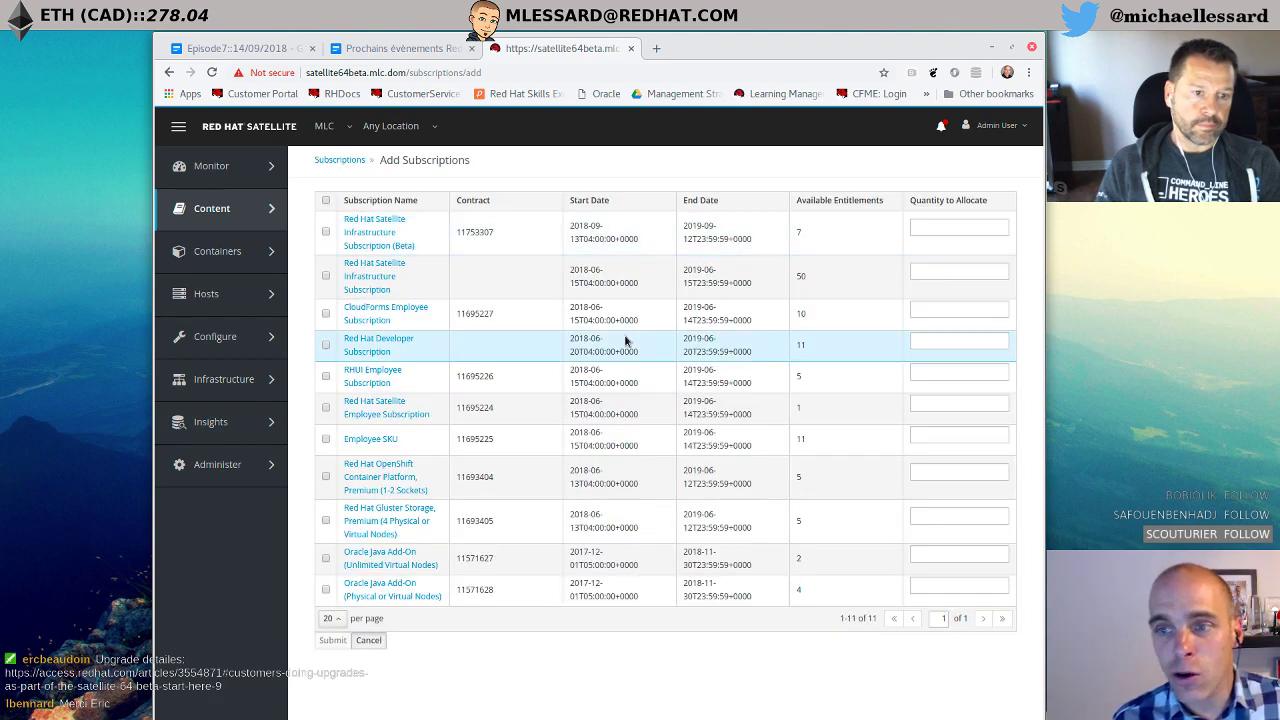
- Enter quantity 3 for Satellite Infrastructure (Beta) and 2 for Satellite Infrastructure, then submit
left_click(965, 229)
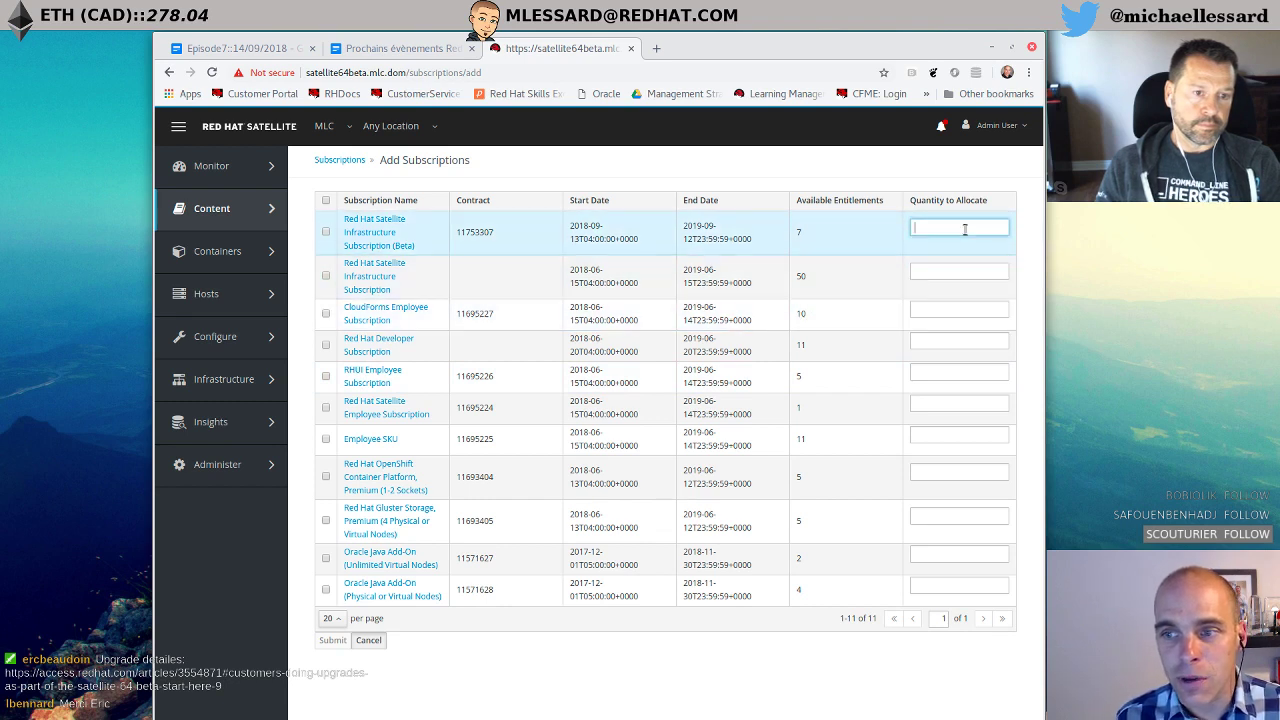
type("3")
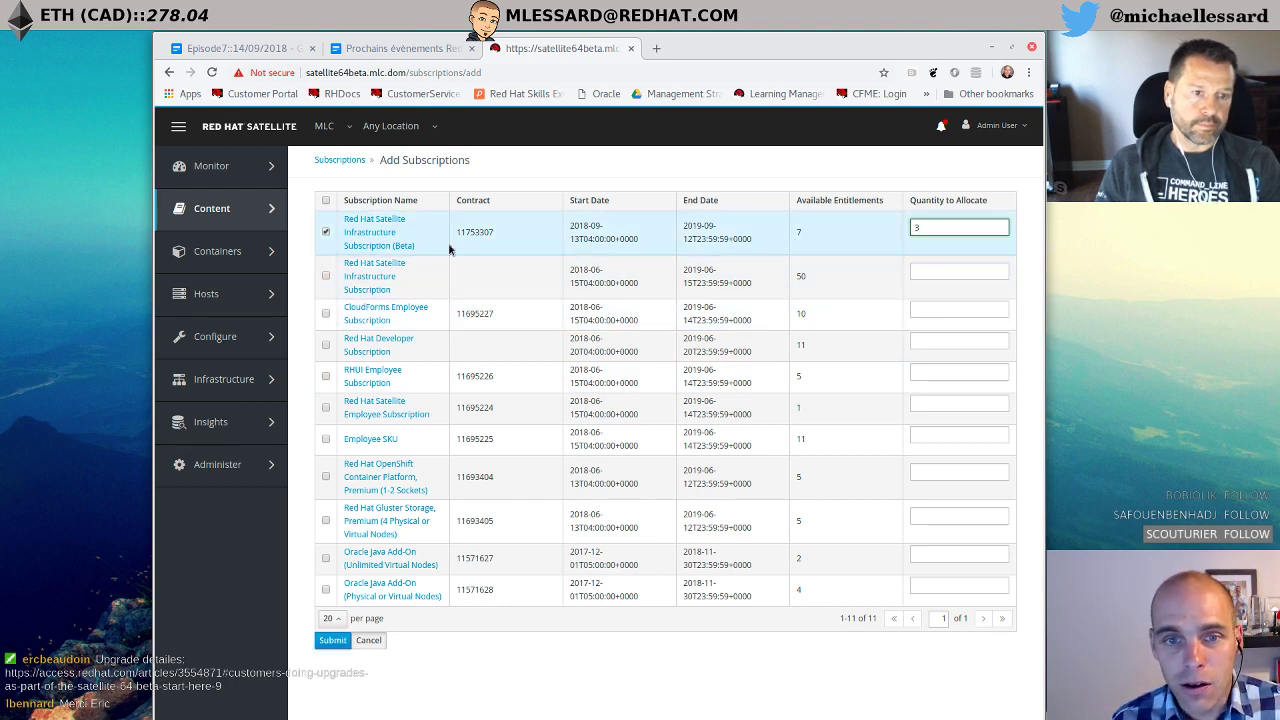
key("Tab")
type("2")
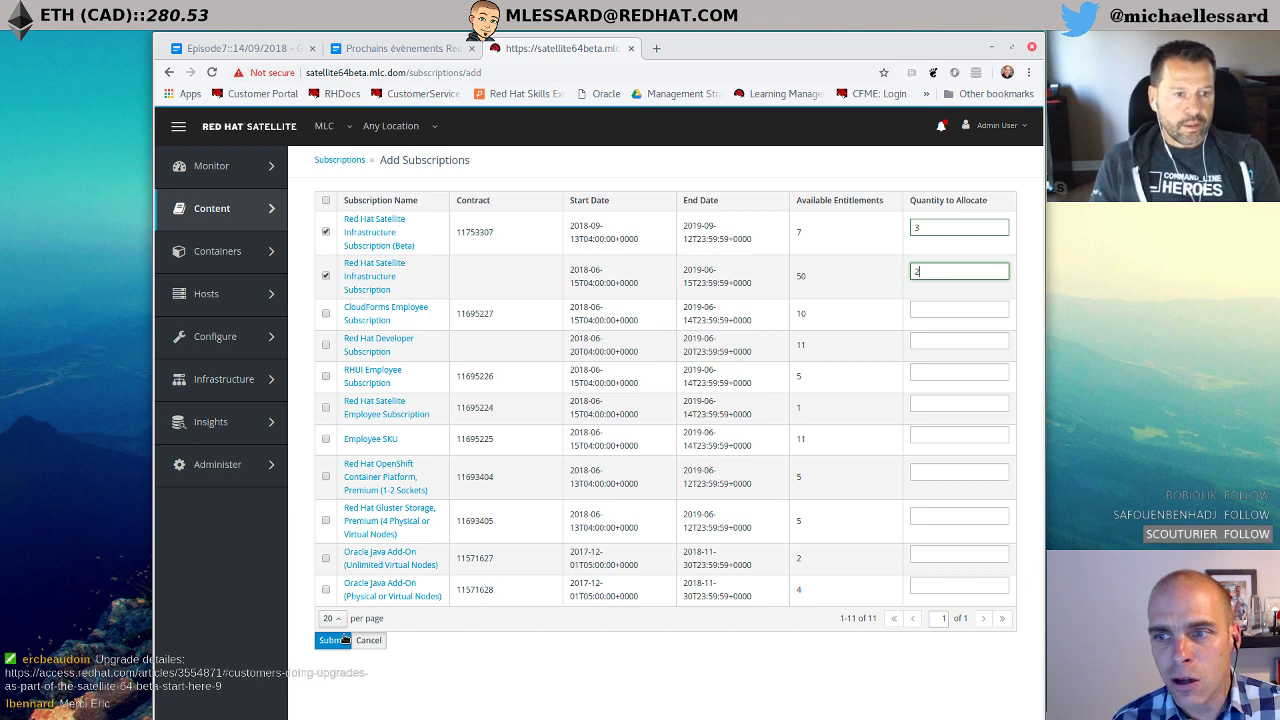
left_click(334, 640)
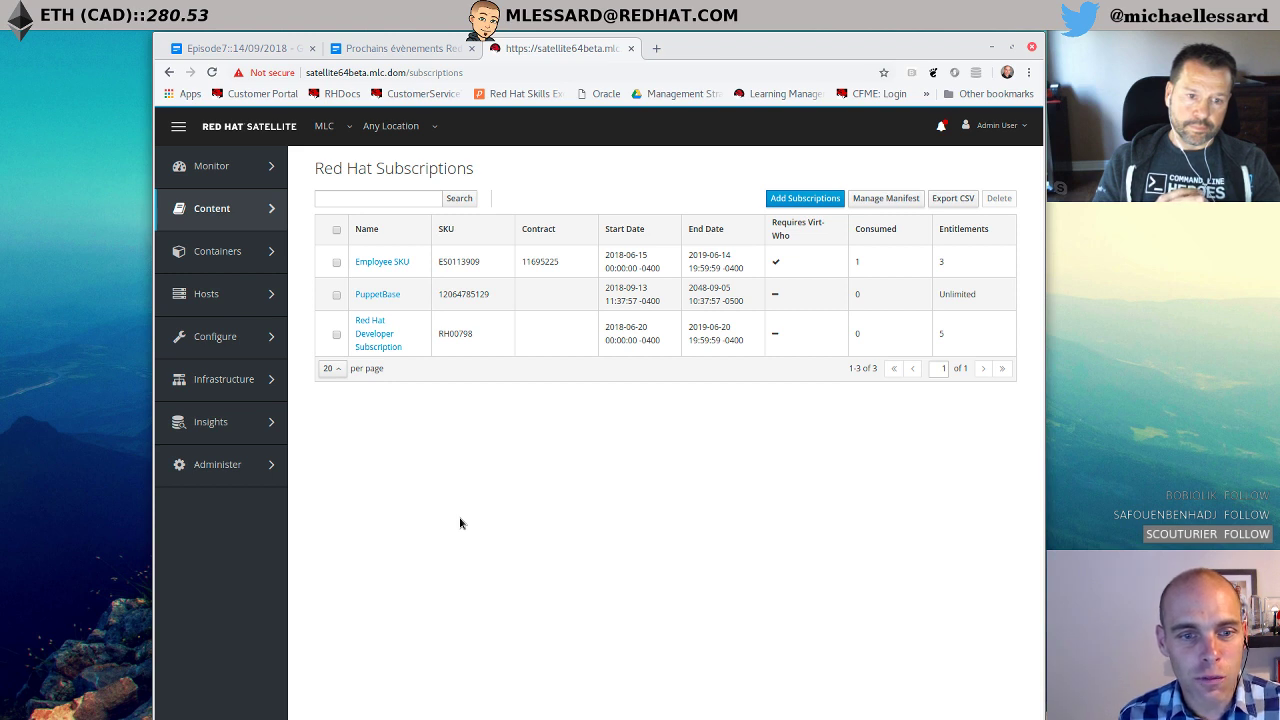
- Go to Configure > Ansible > Roles to list the three imported roles
mouse_move(250, 464)
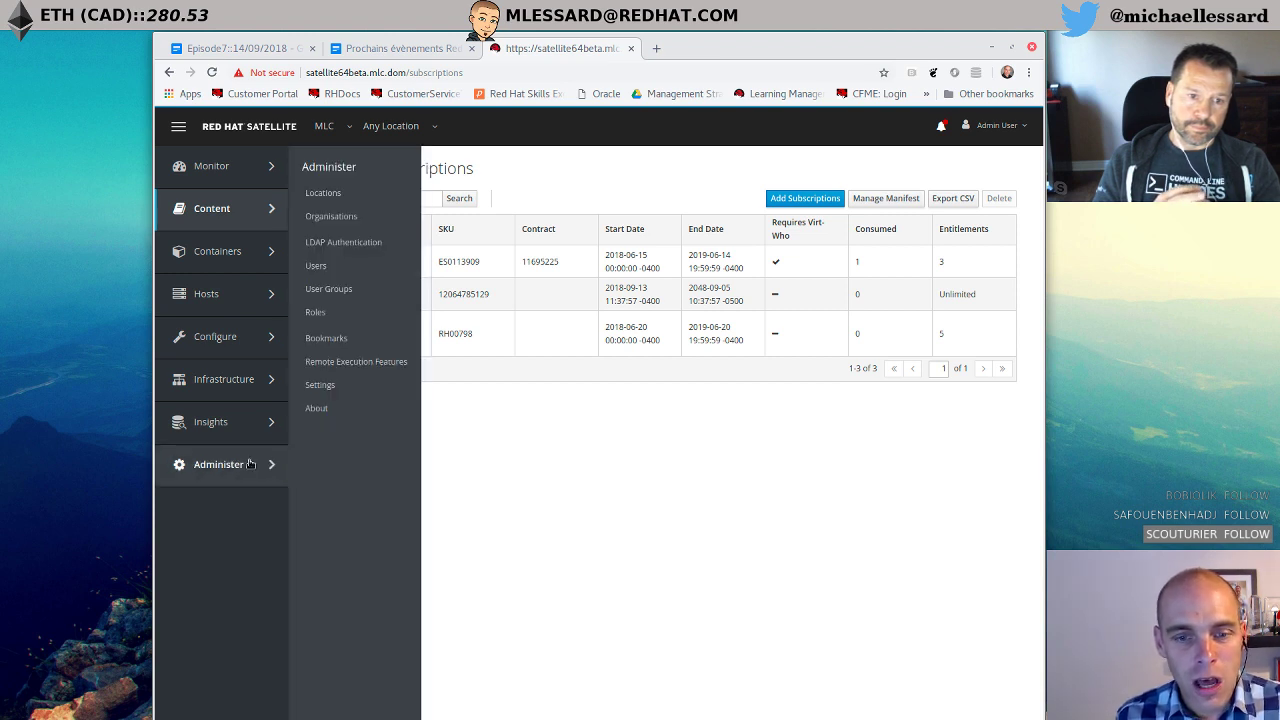
mouse_move(256, 386)
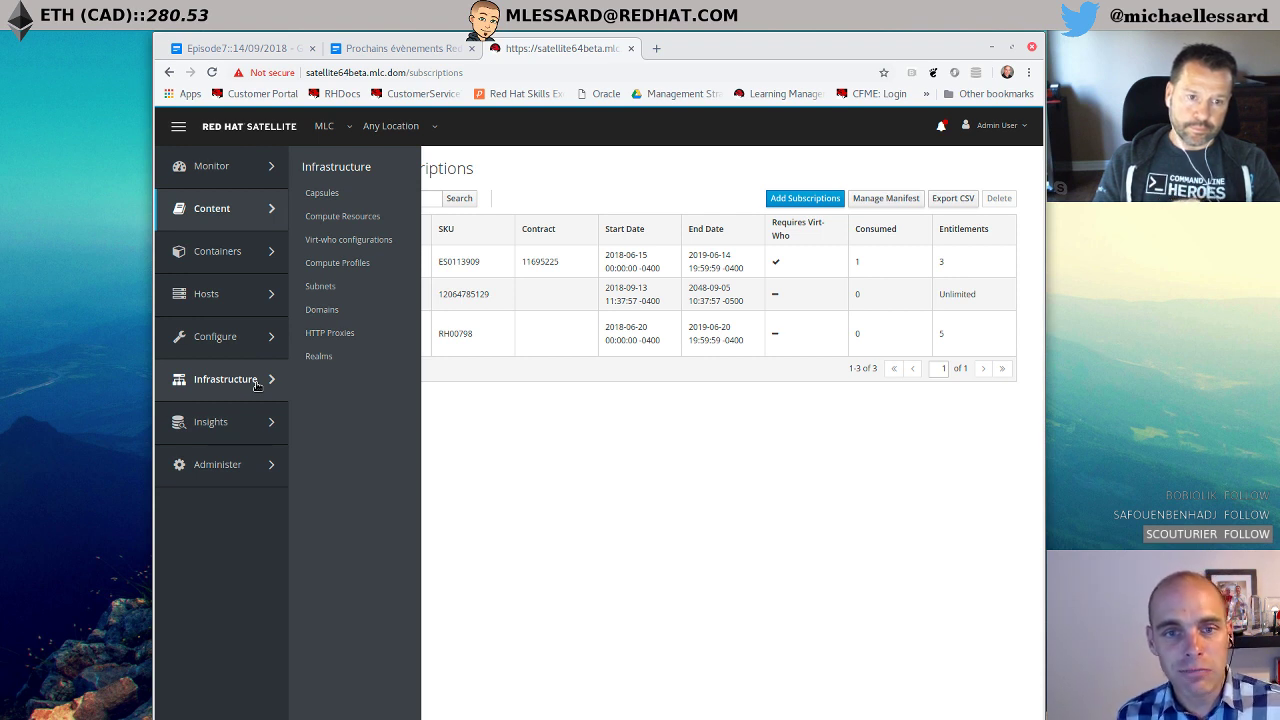
mouse_move(256, 352)
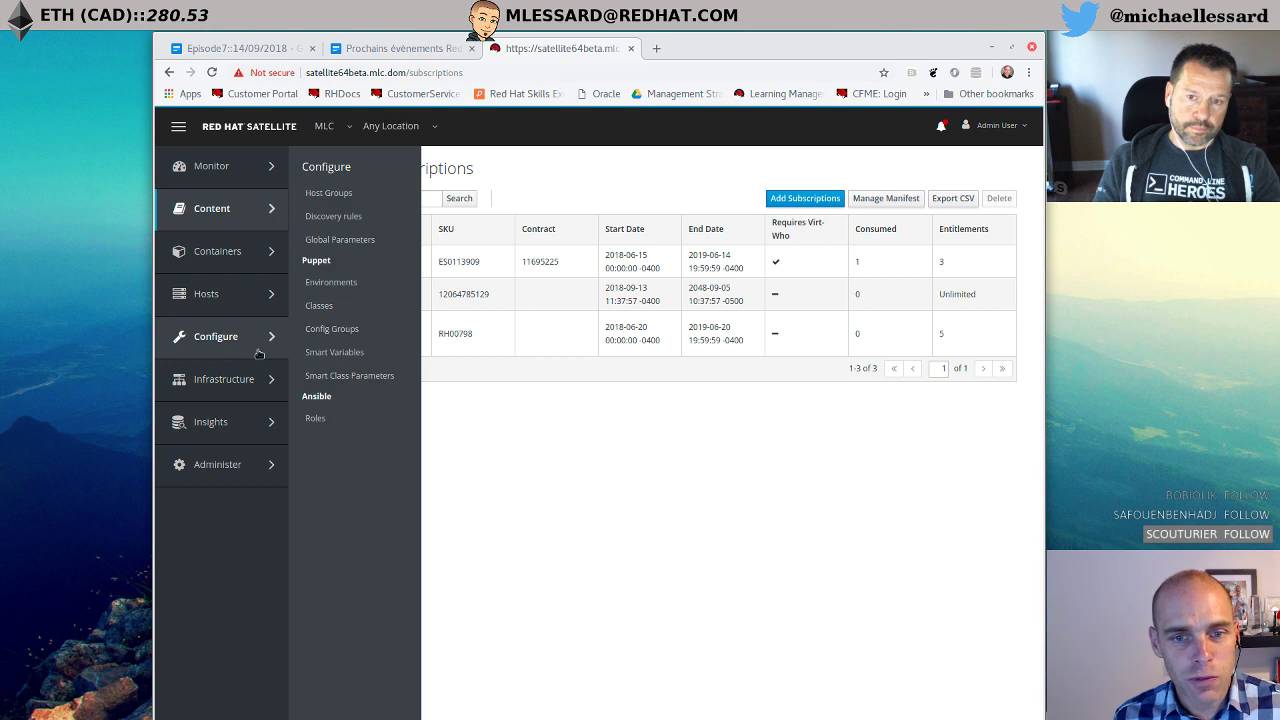
left_click(318, 419)
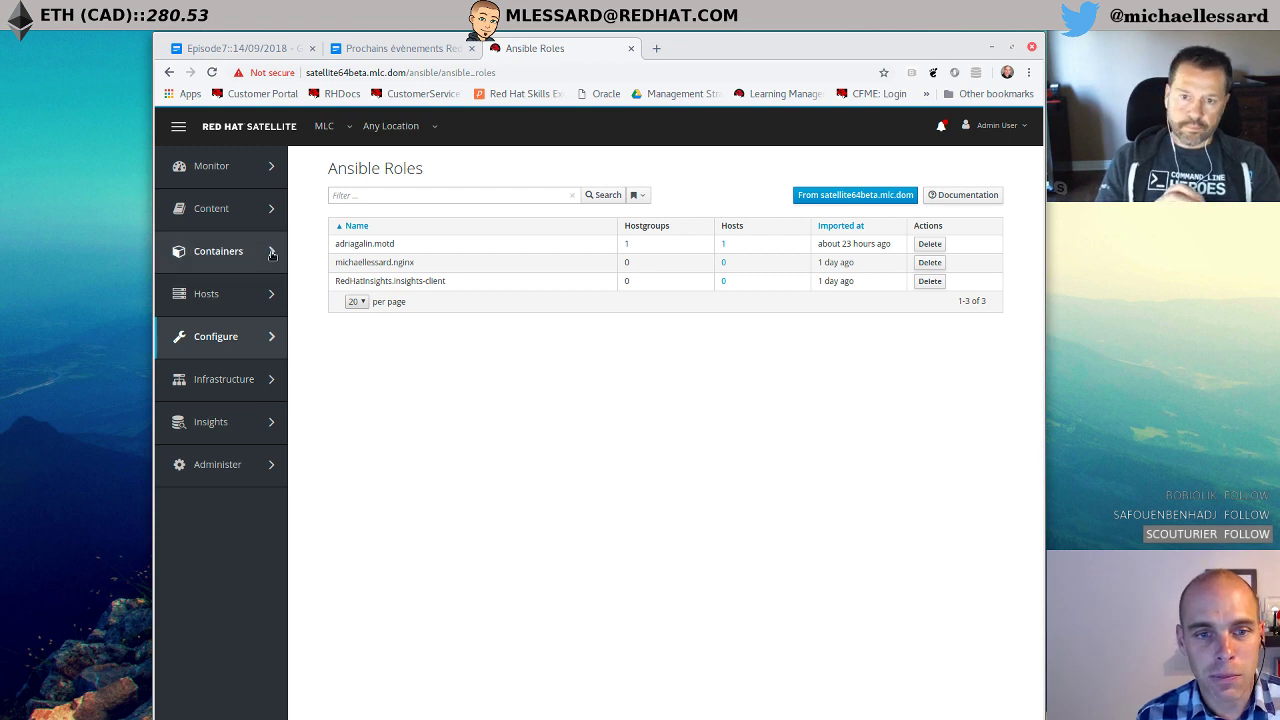
- Go to Hosts > All Hosts and open the rhel7test1.demo details page
mouse_move(288, 300)
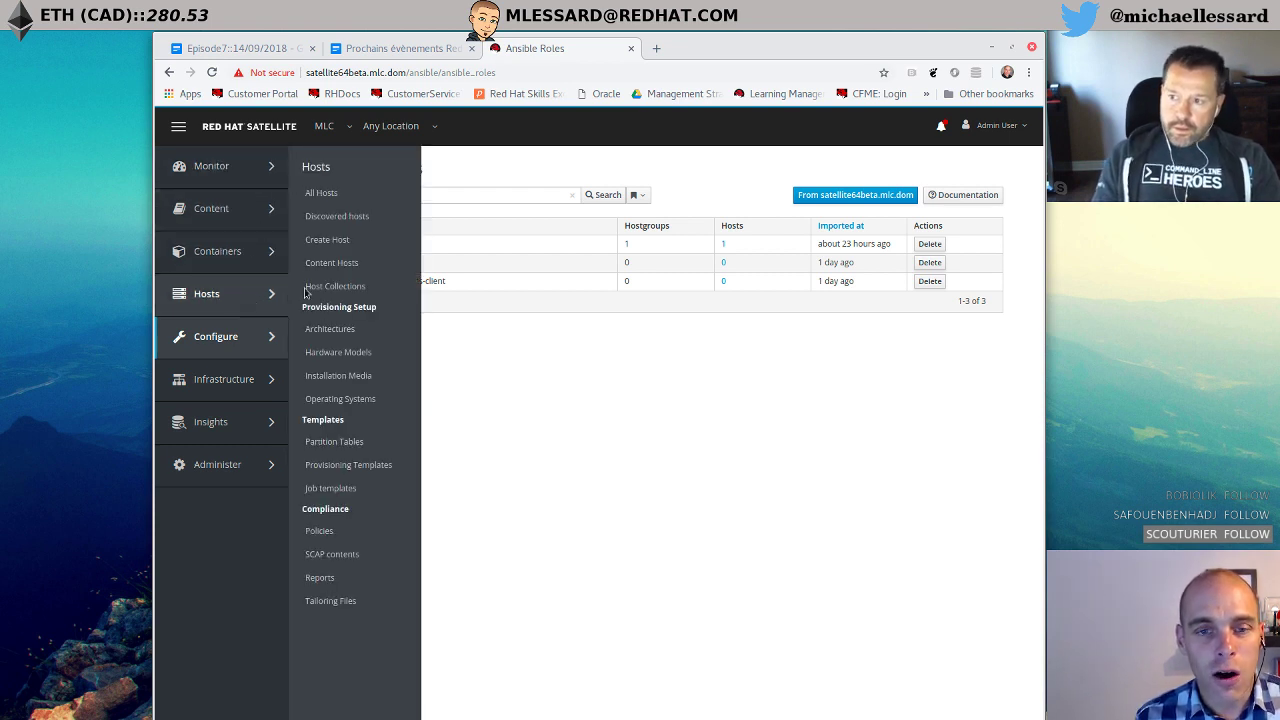
left_click(321, 194)
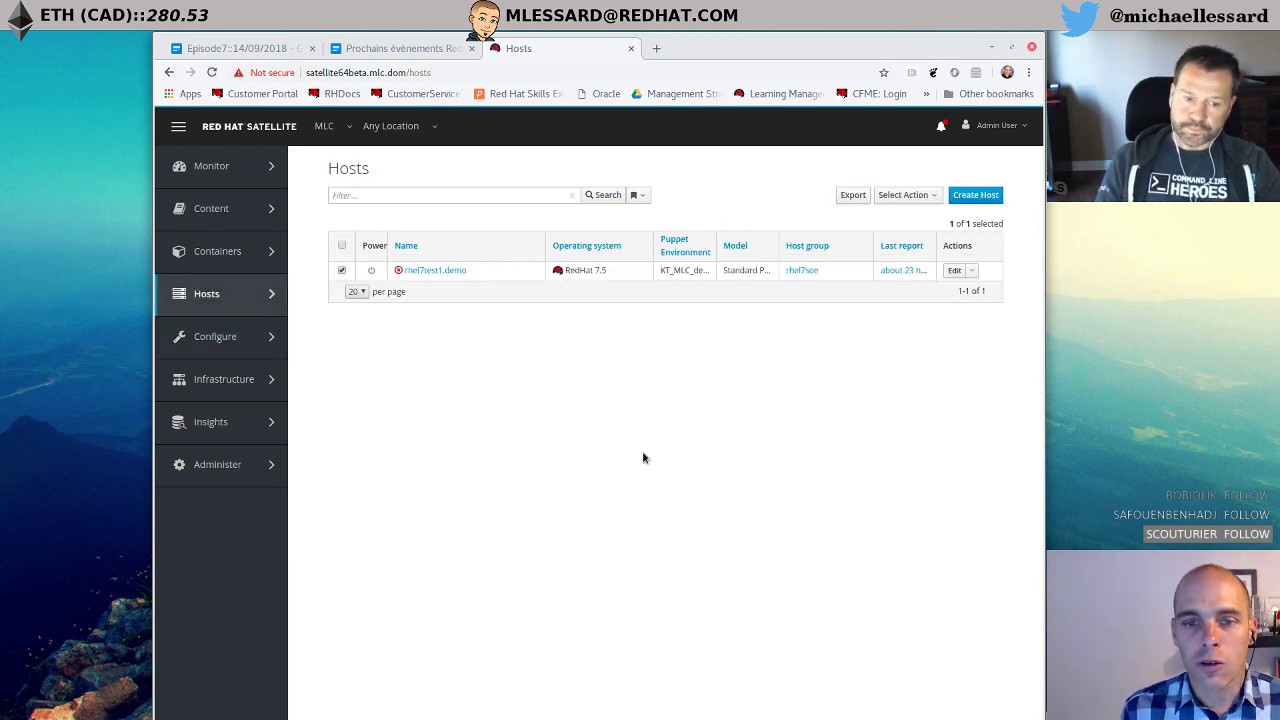
left_click(437, 272)
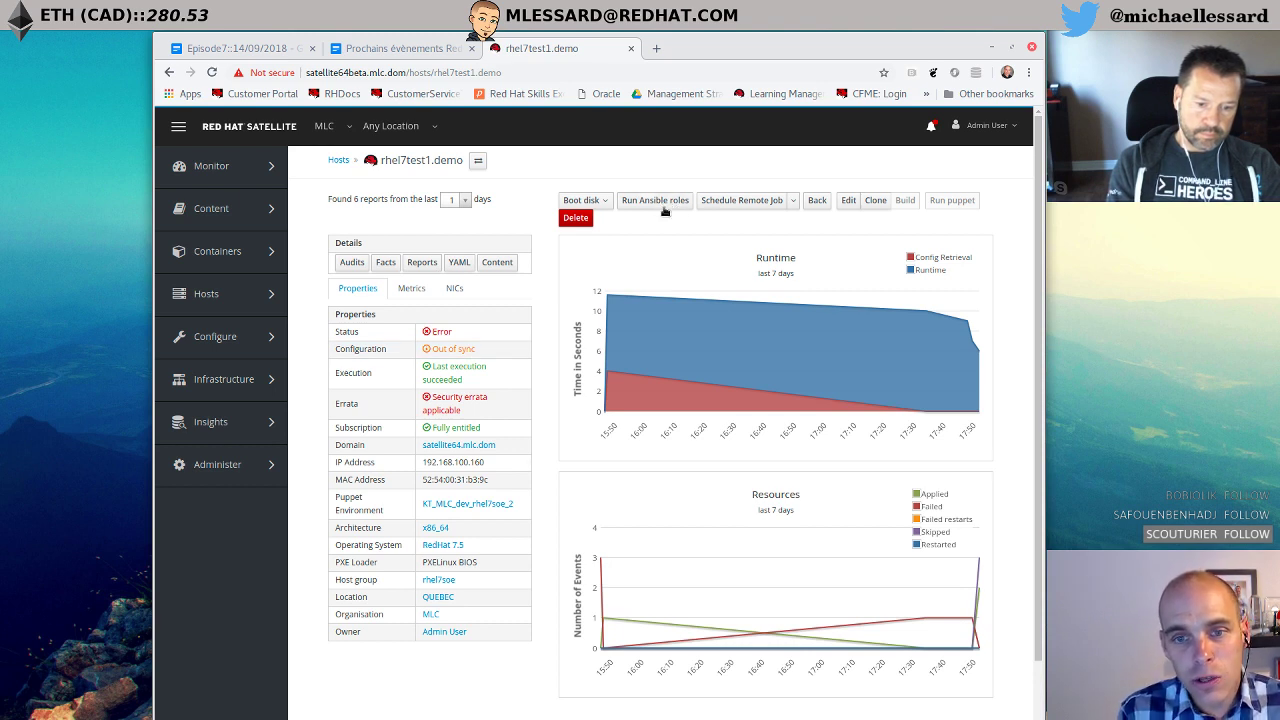
- Edit rhel7test1.demo, compare its rhel7soe Puppet classes and Ansible roles, and select RedHatInsights.insights-client
left_click(847, 204)
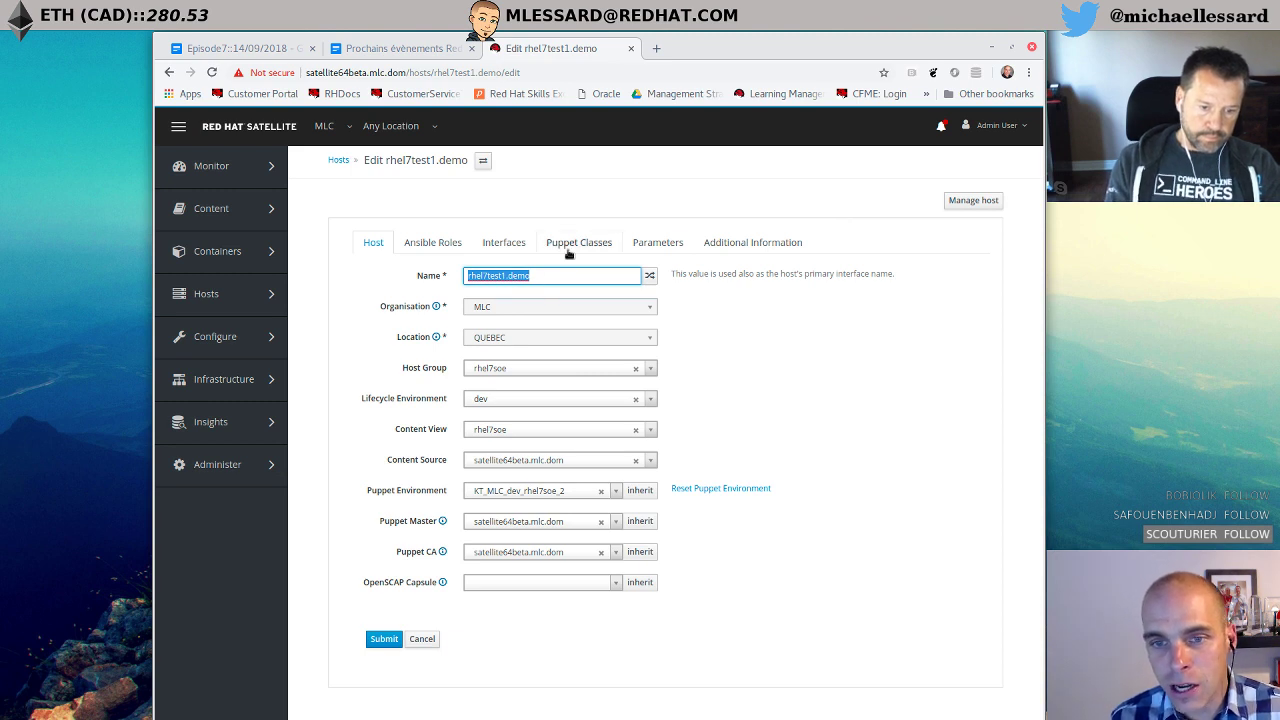
left_click(452, 246)
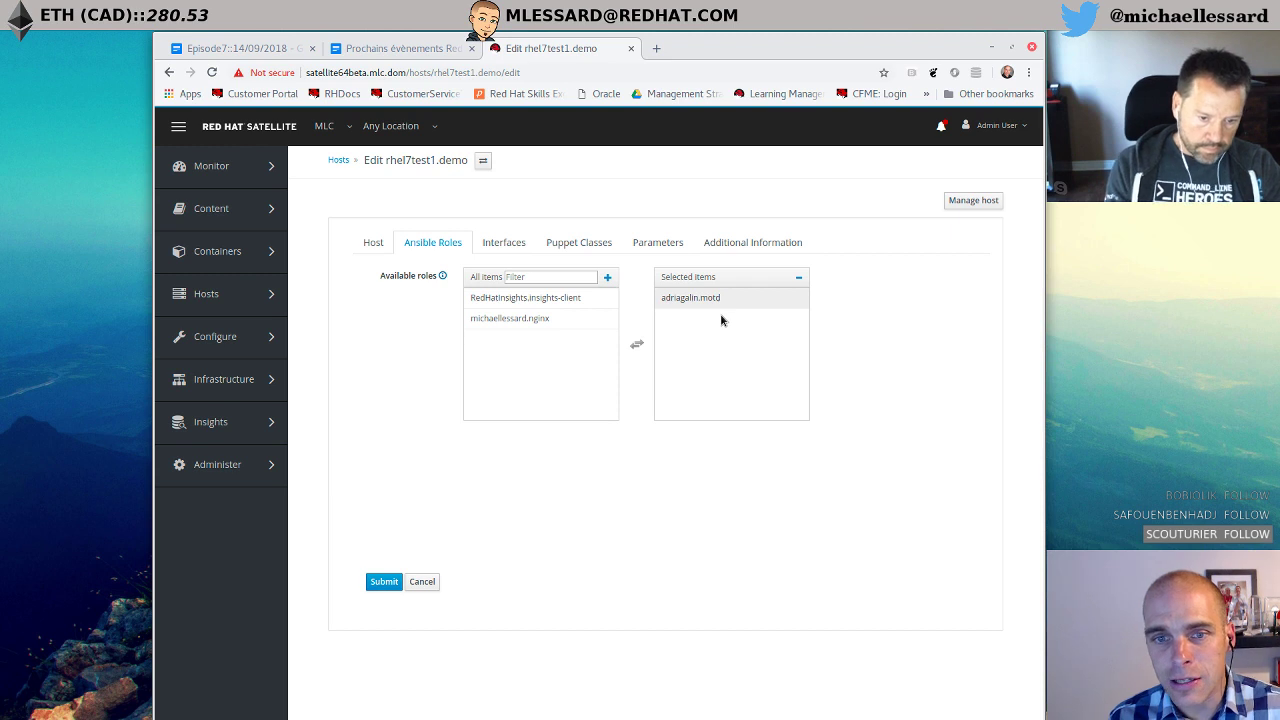
left_click(579, 246)
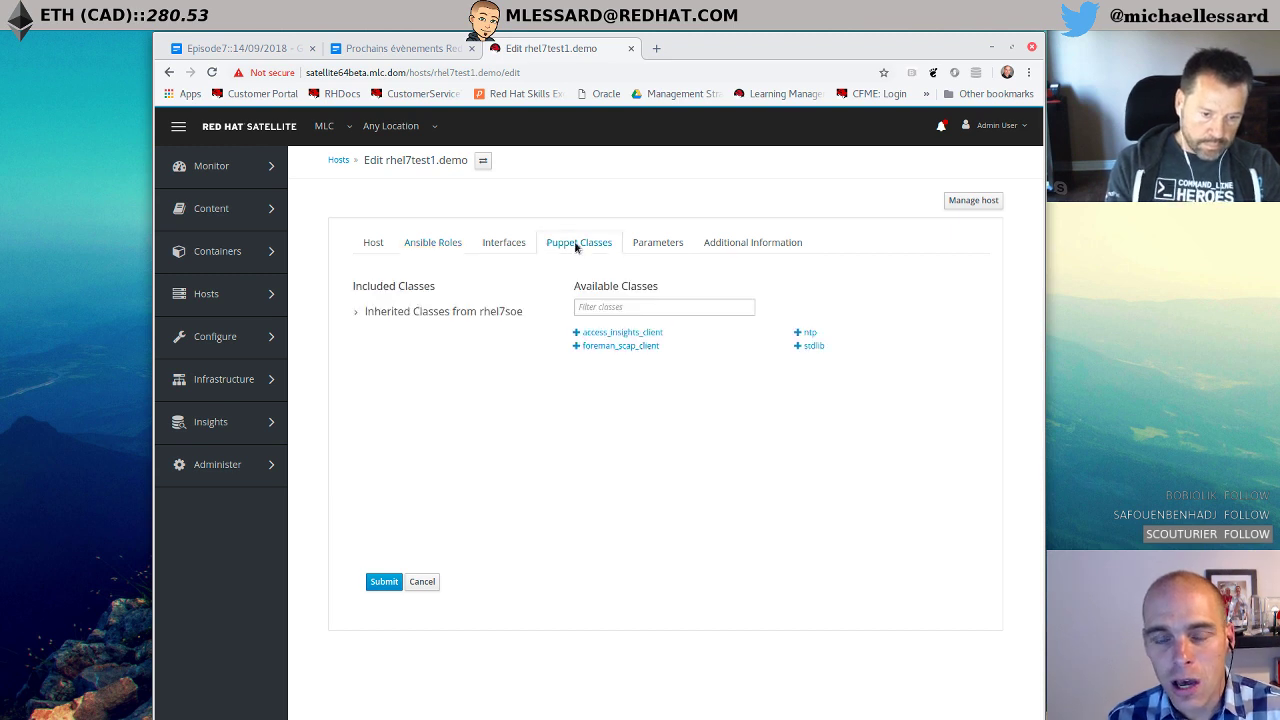
left_click(358, 314)
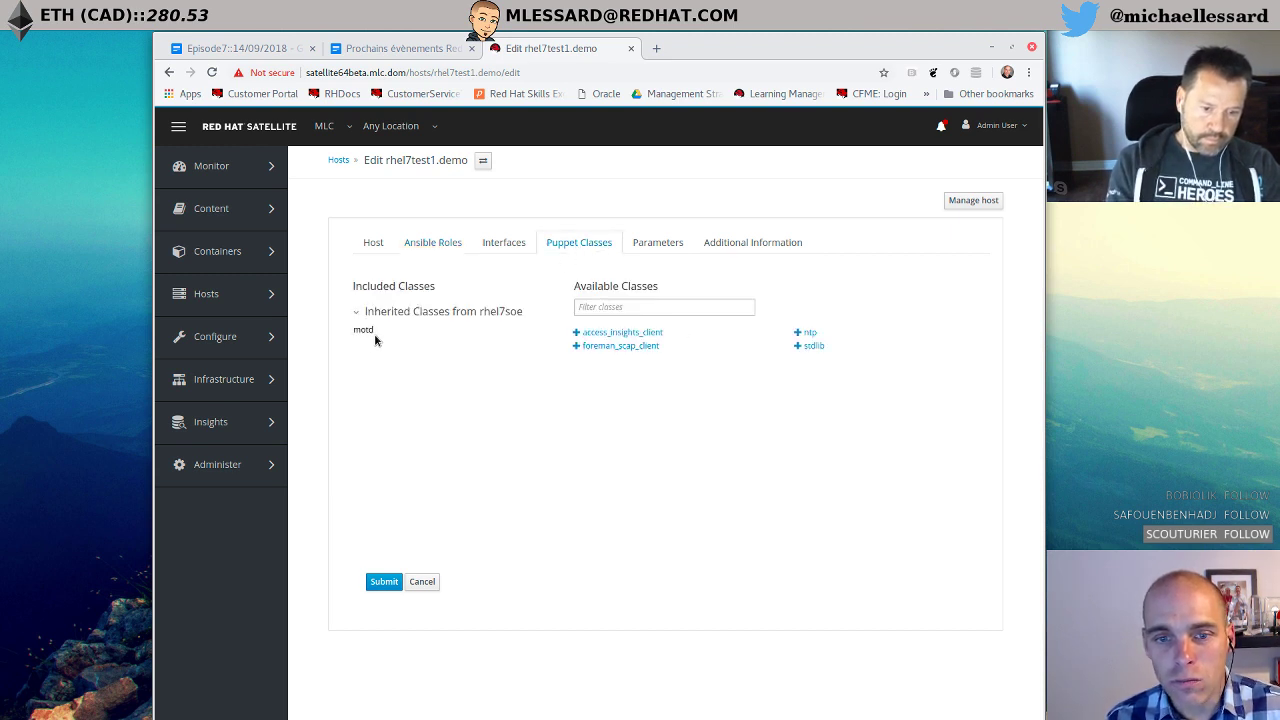
left_click(444, 245)
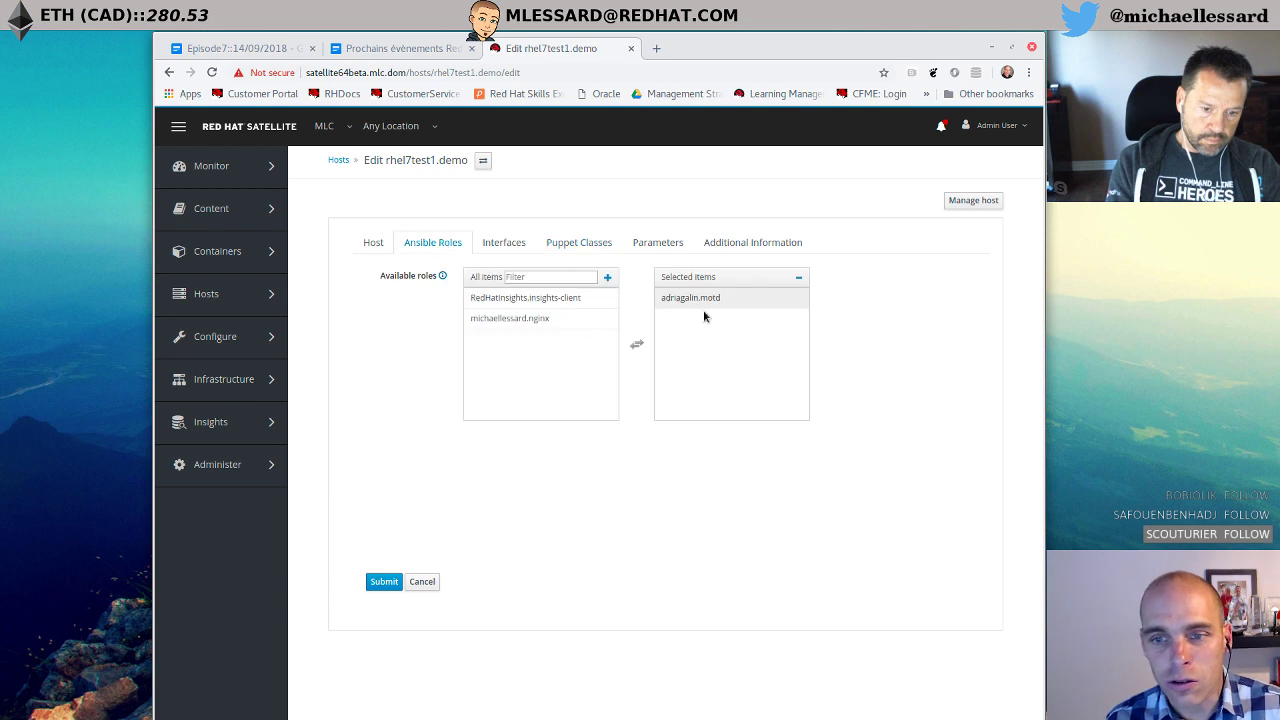
left_click(578, 298)
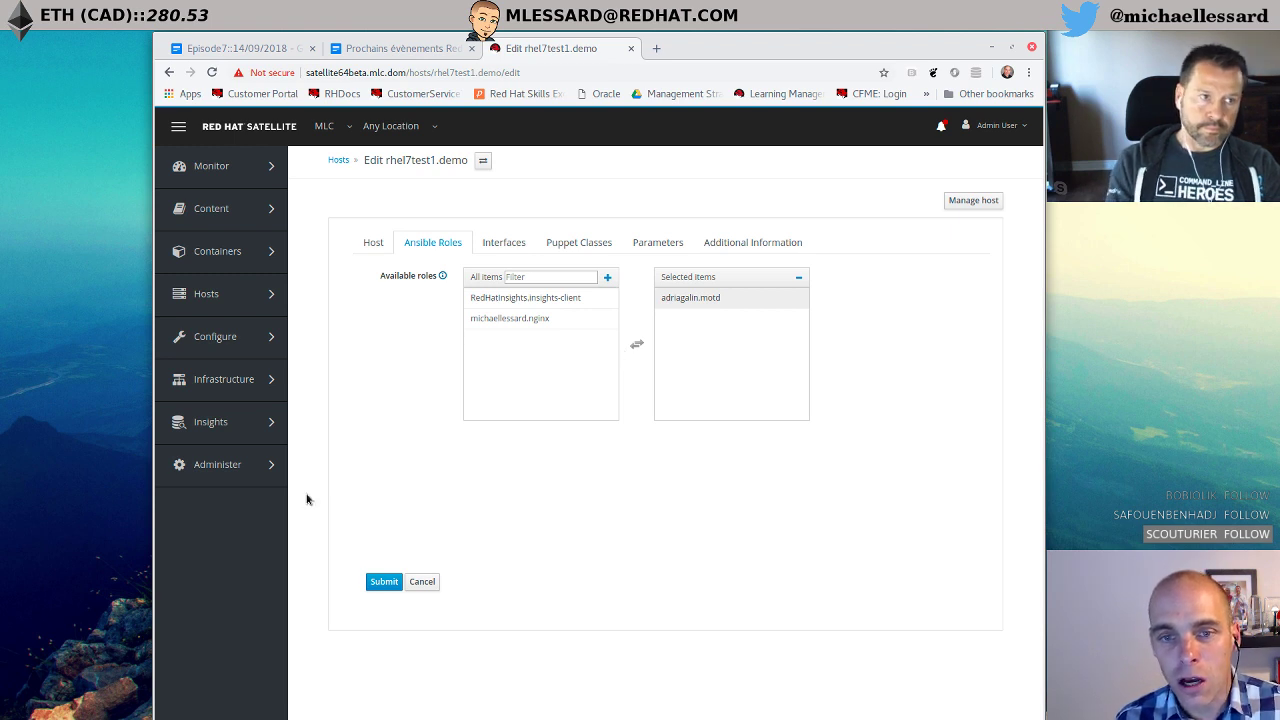
mouse_move(245, 294)
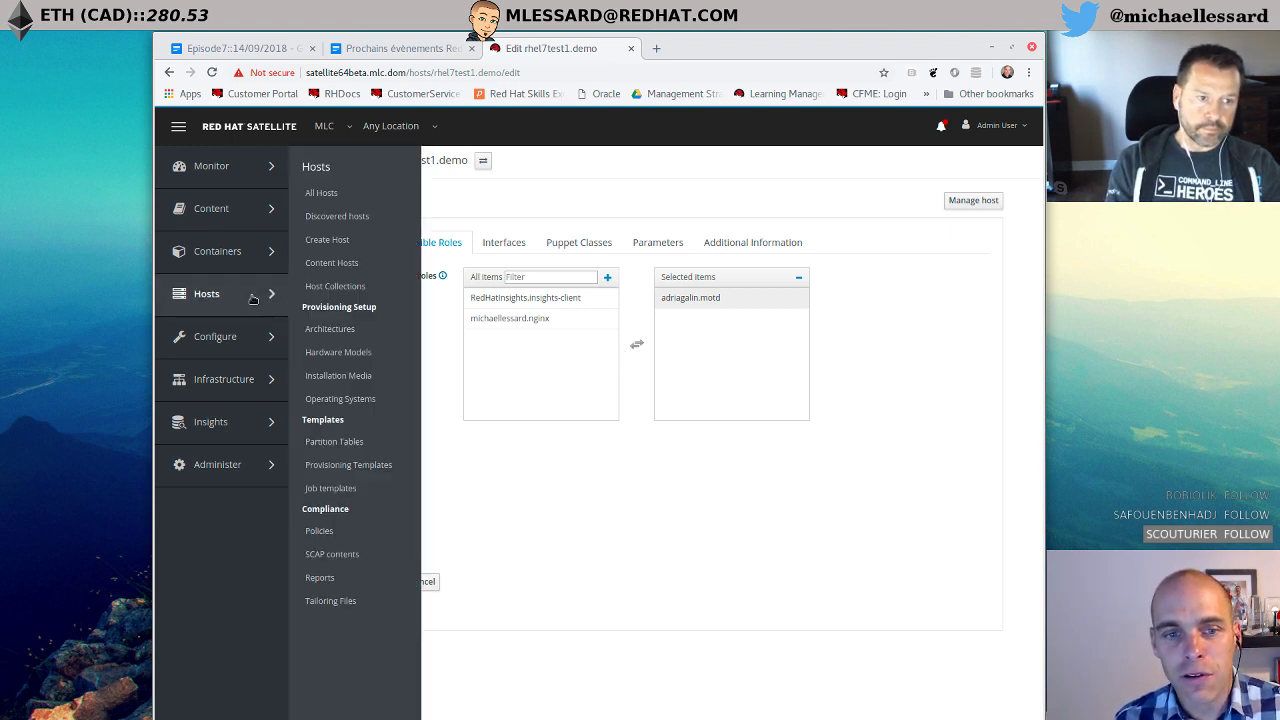
- Open the rhel7test1.demo host's details page from the All Hosts list
left_click(344, 196)
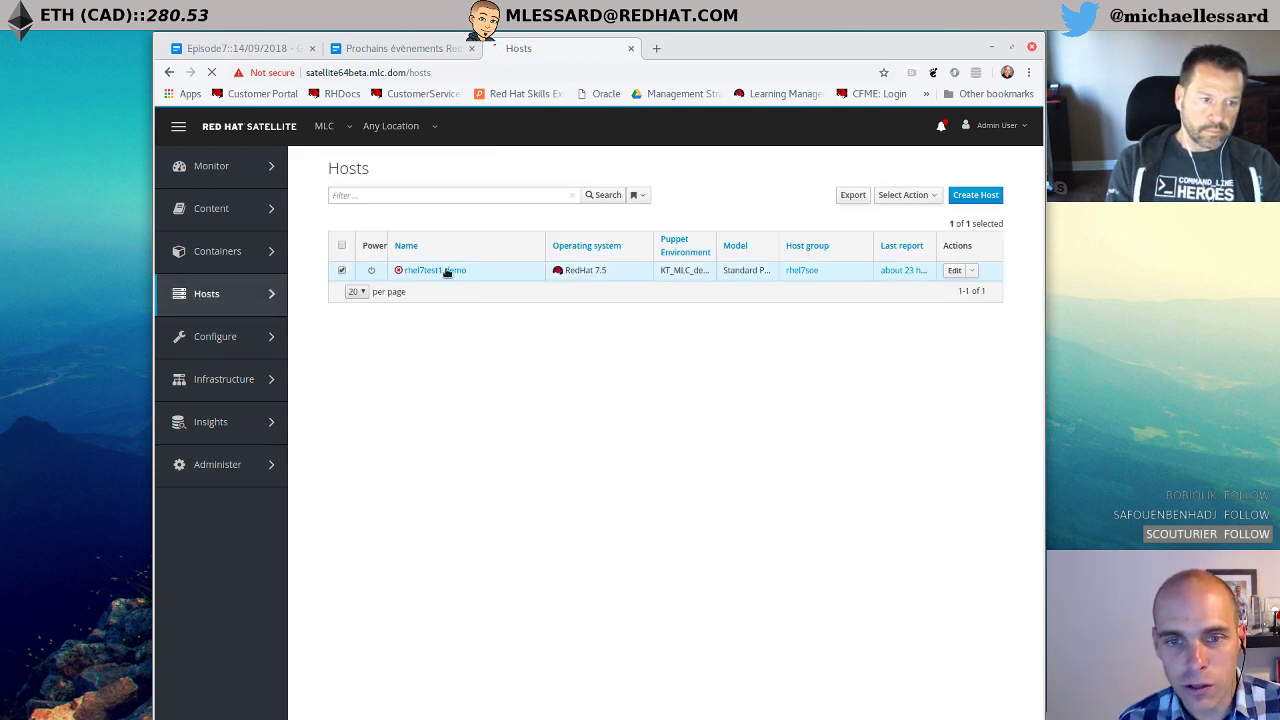
left_click(443, 272)
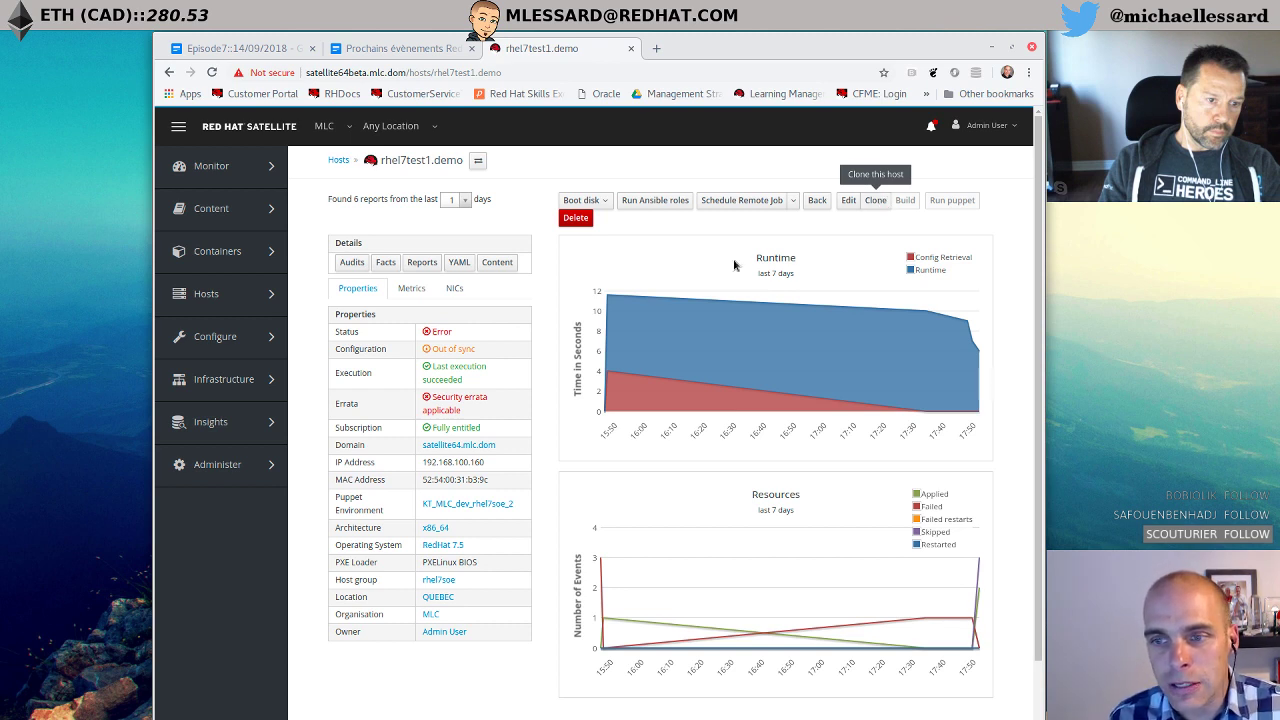
- Run Ansible roles on rhel7test1.demo and highlight the port 22 unreachable error in the output
left_click(655, 201)
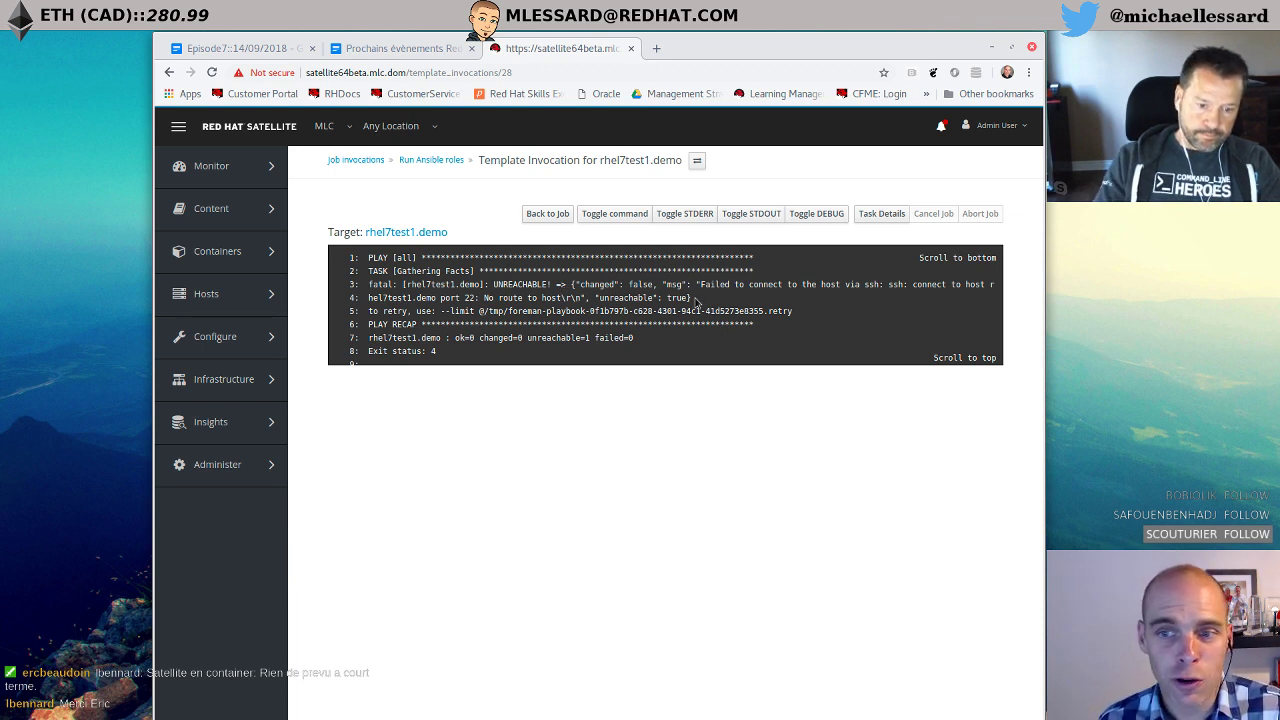
left_click_drag(702, 287, 749, 288)
left_click(651, 427)
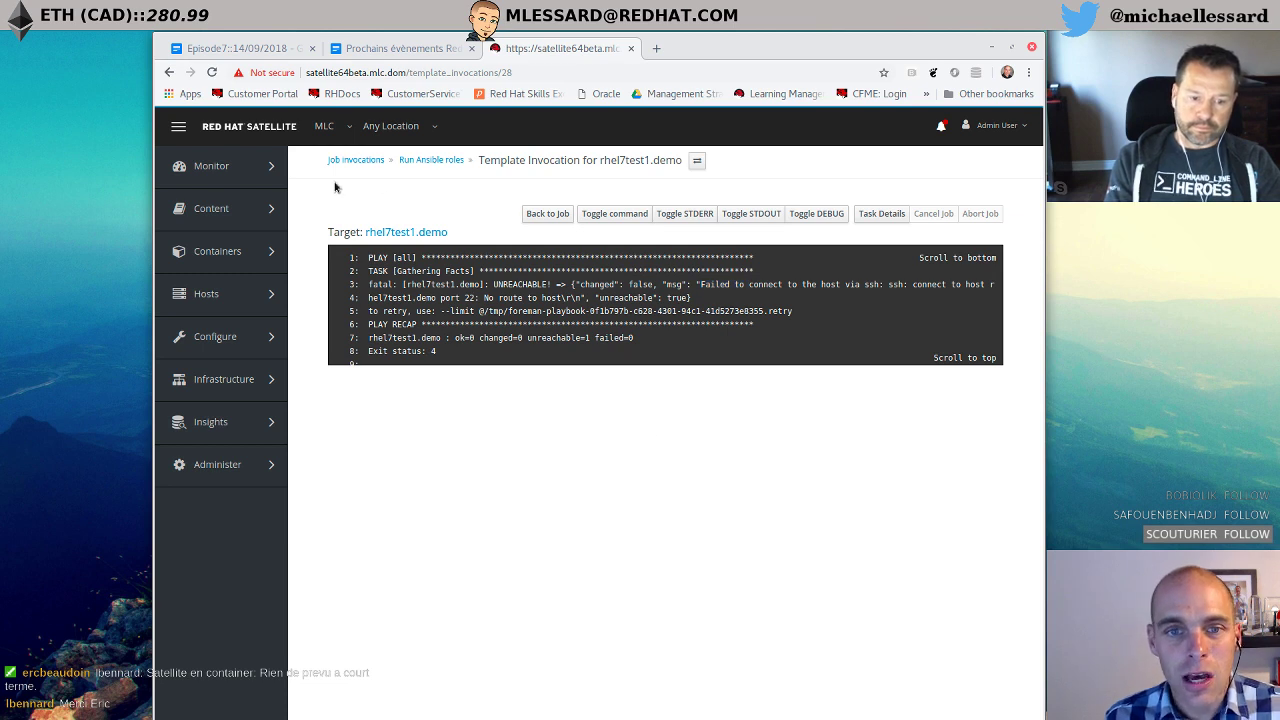
- Show rhel7test1.demo's 7 configuration reports, including the newest one with 1 failure
mouse_move(237, 219)
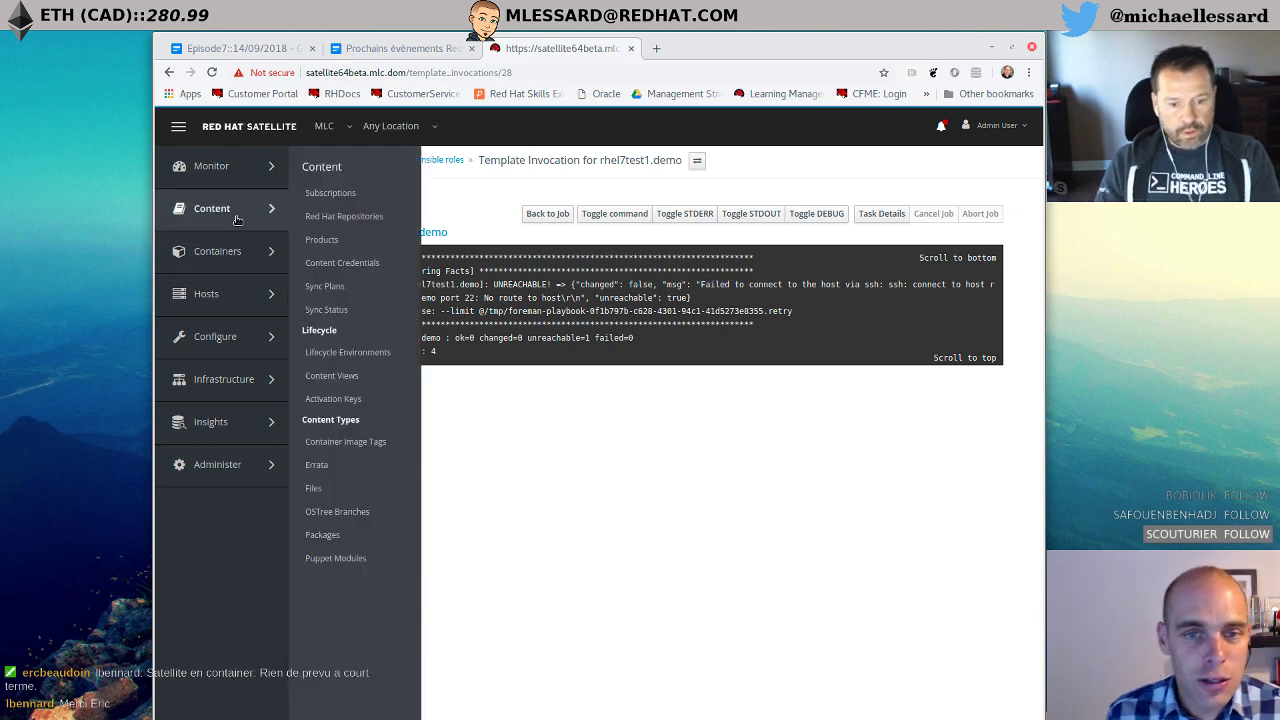
mouse_move(232, 298)
left_click(336, 195)
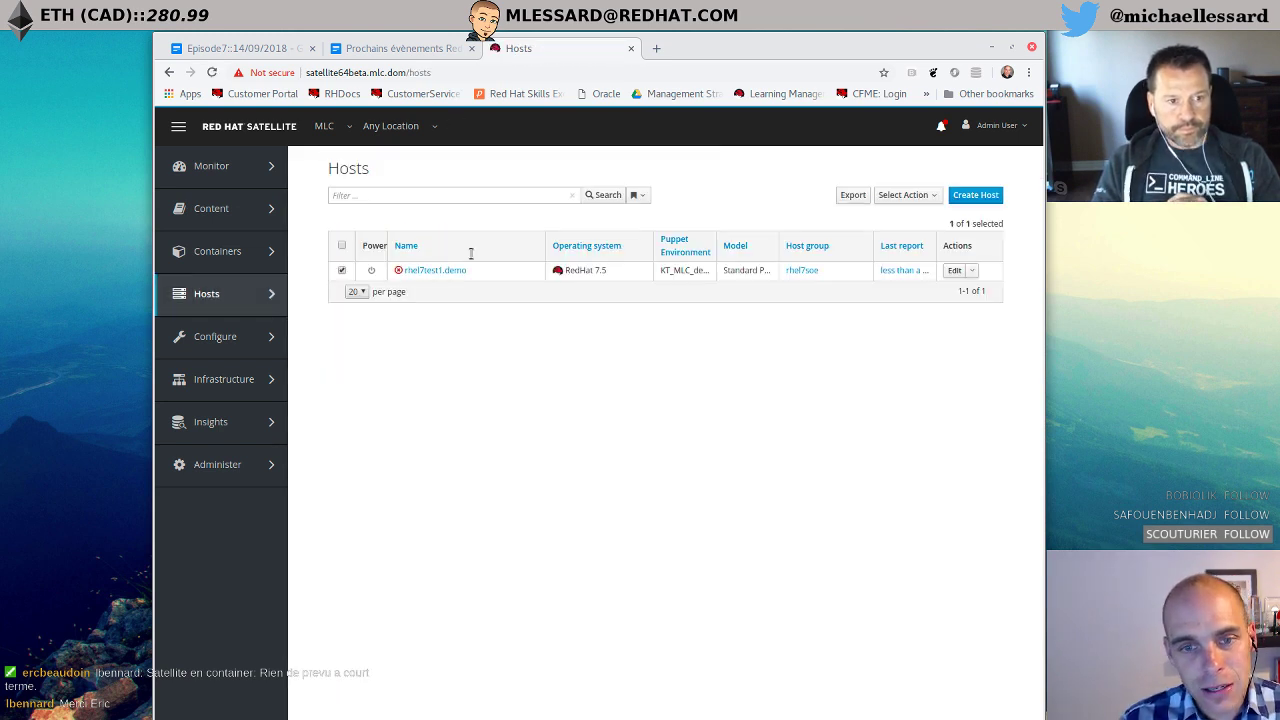
left_click(456, 272)
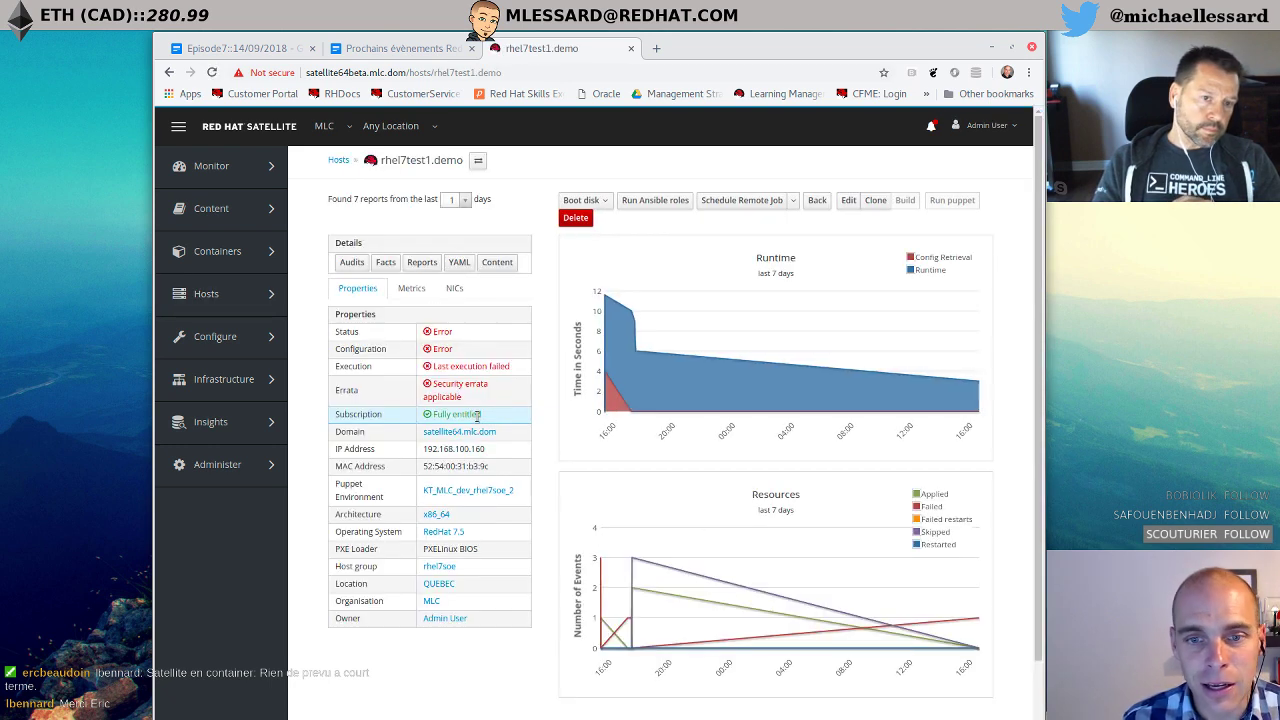
left_click(421, 262)
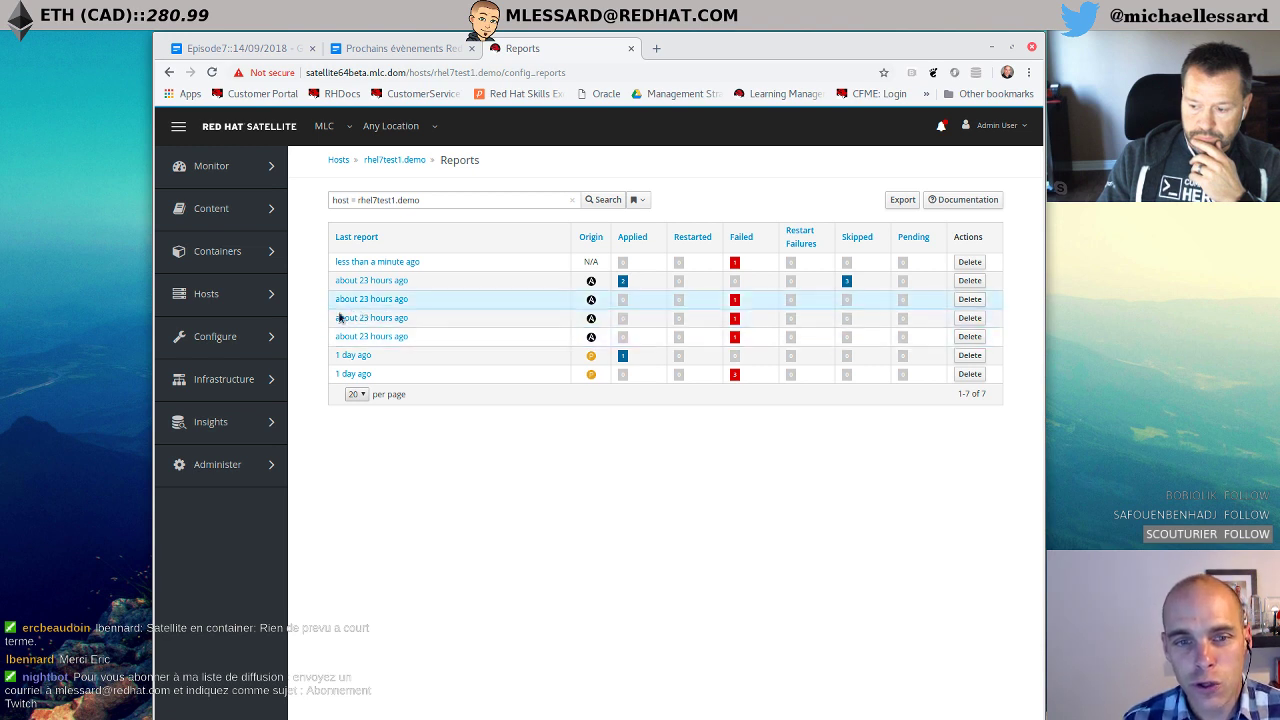
- Go to Content > Content Views to list the rhel7soe view
mouse_move(265, 320)
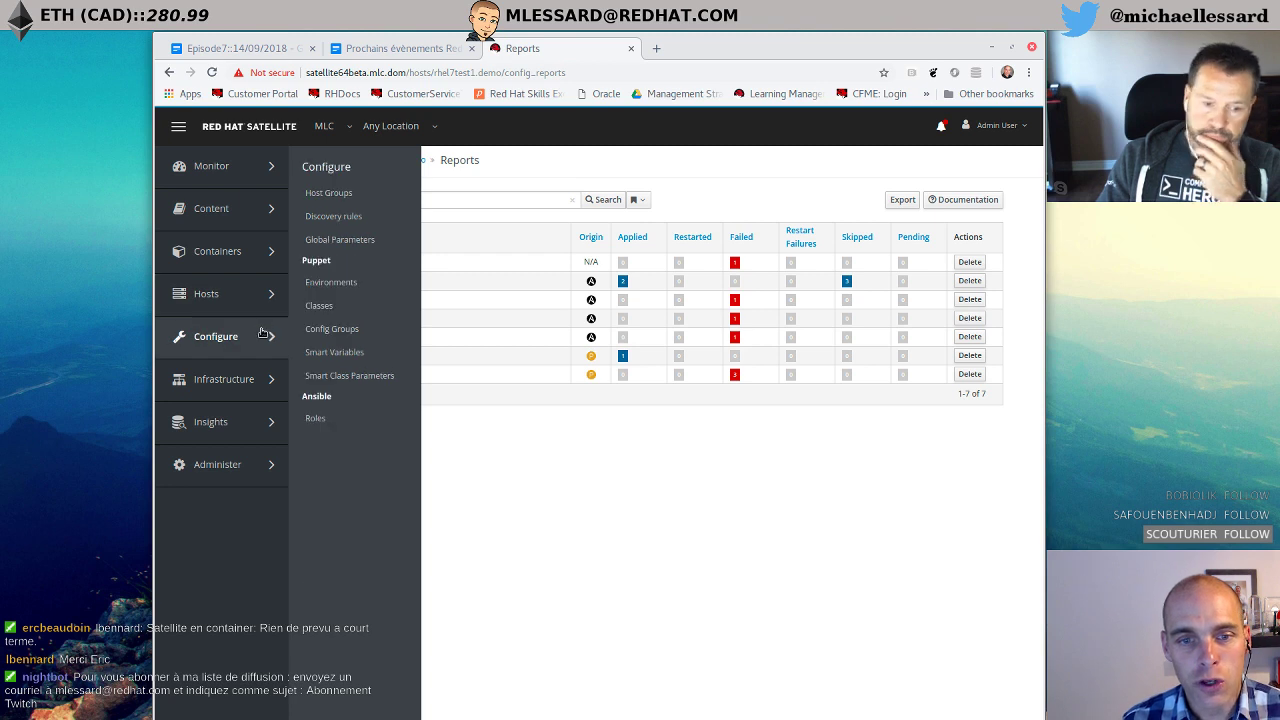
mouse_move(265, 210)
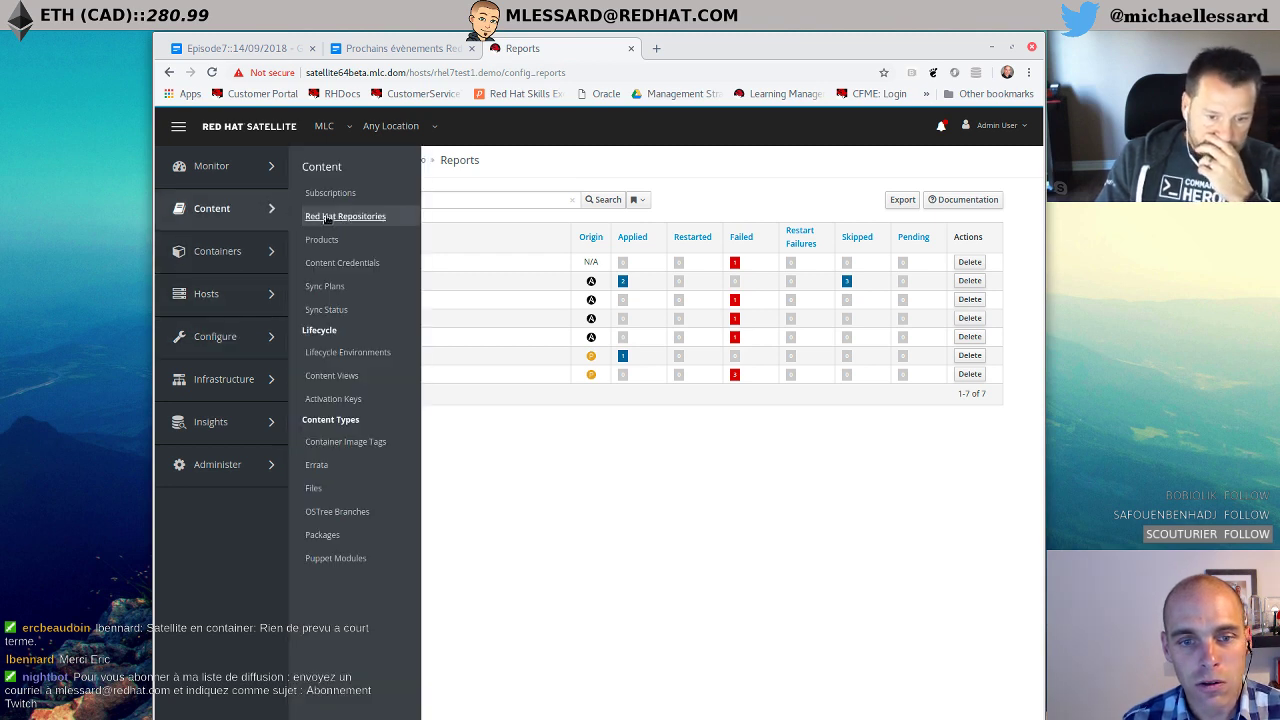
left_click(345, 376)
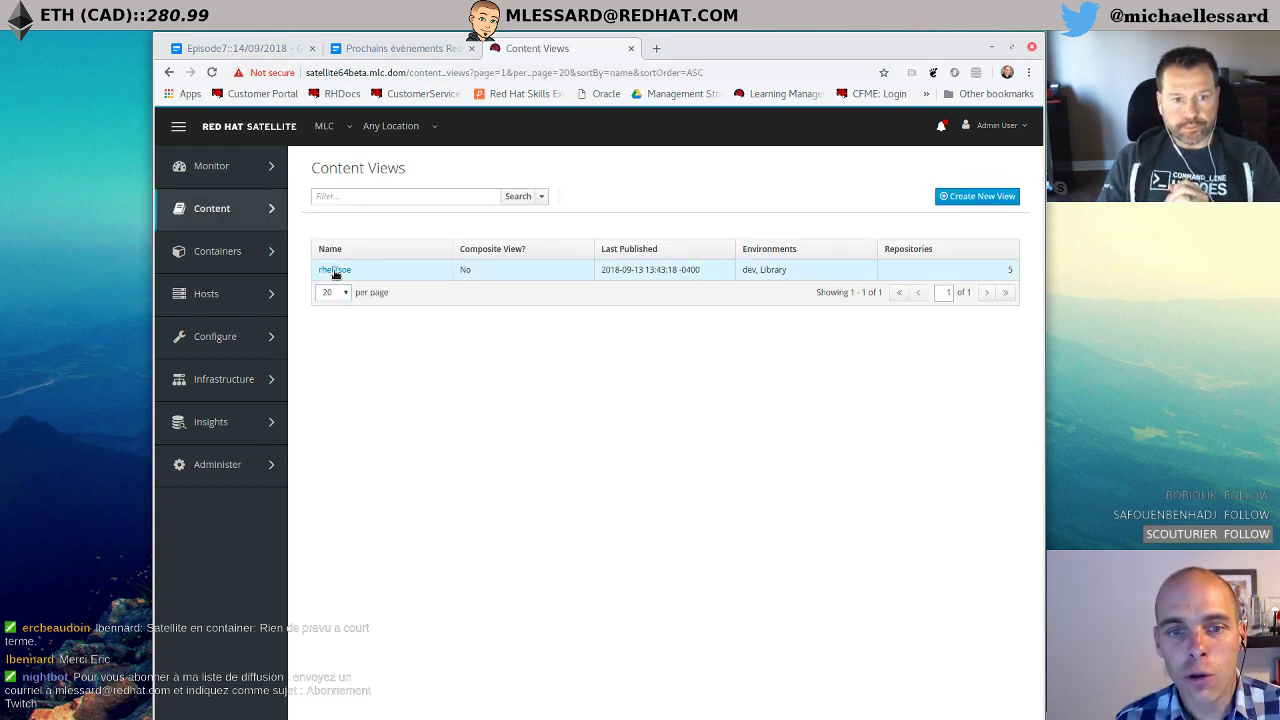
- Show rhel7soe's four versions, then expand the Jobs notifications to see two finished jobs
left_click(335, 271)
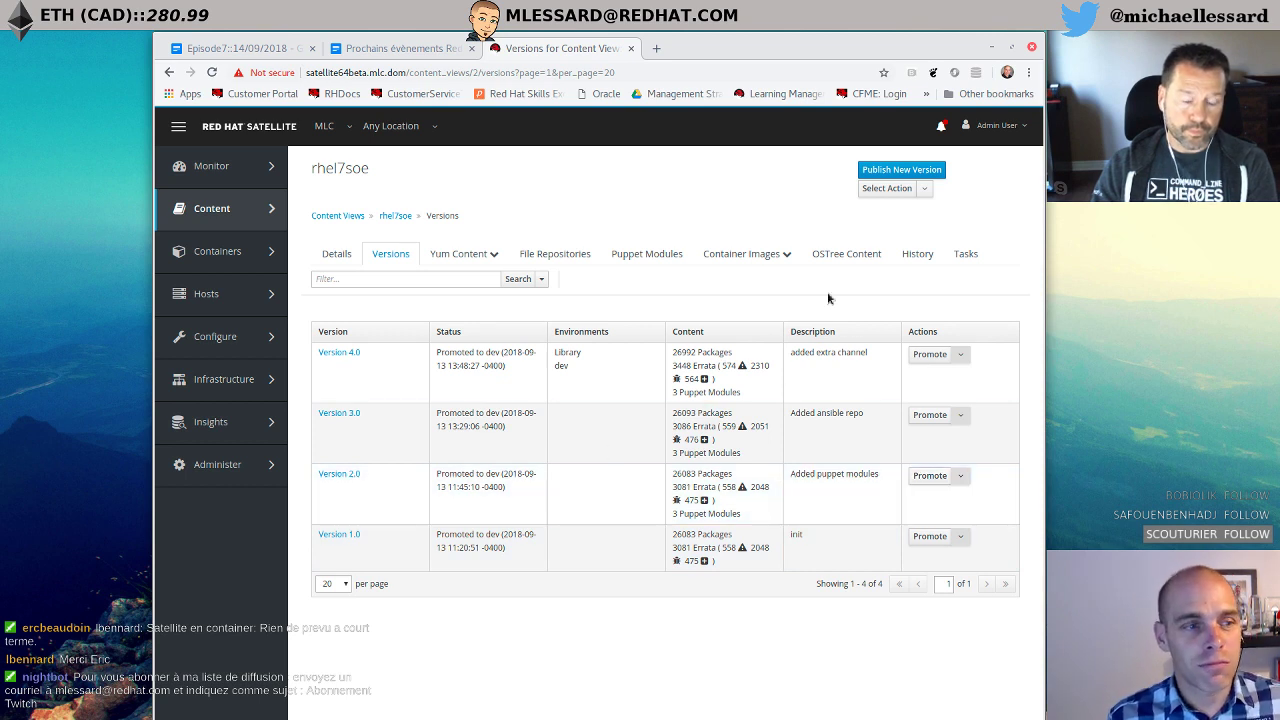
left_click(941, 126)
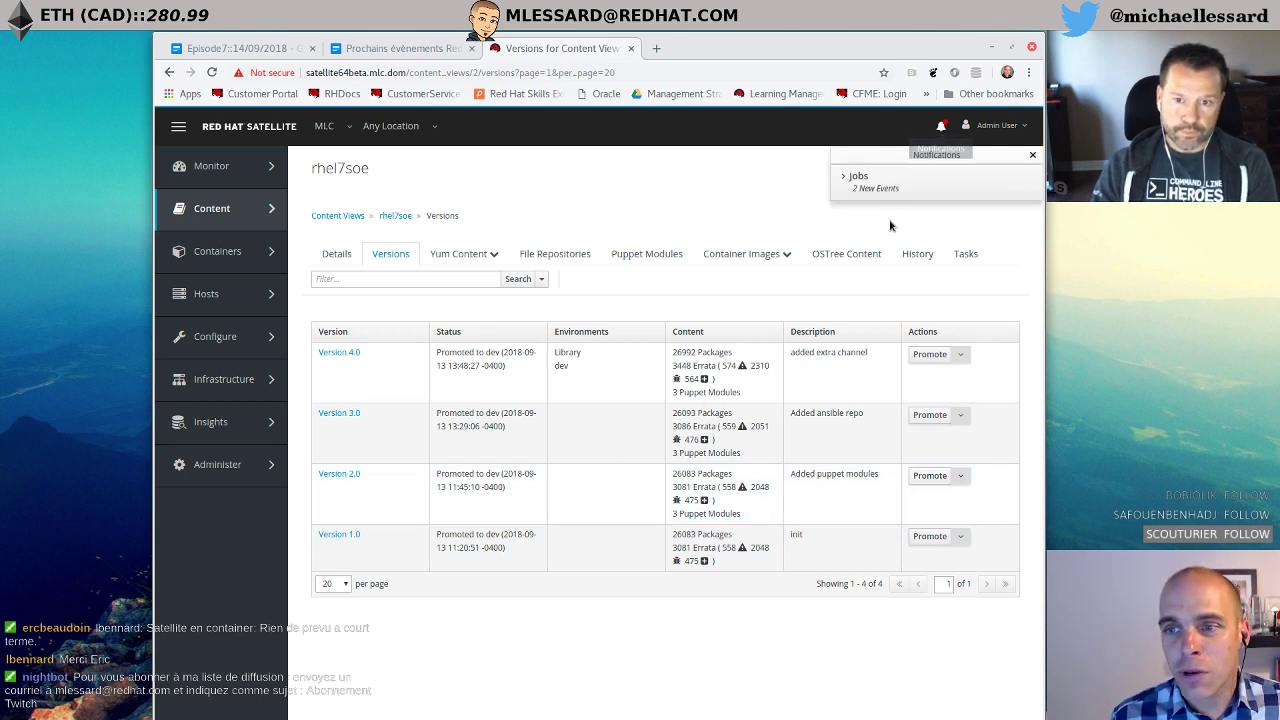
left_click(846, 182)
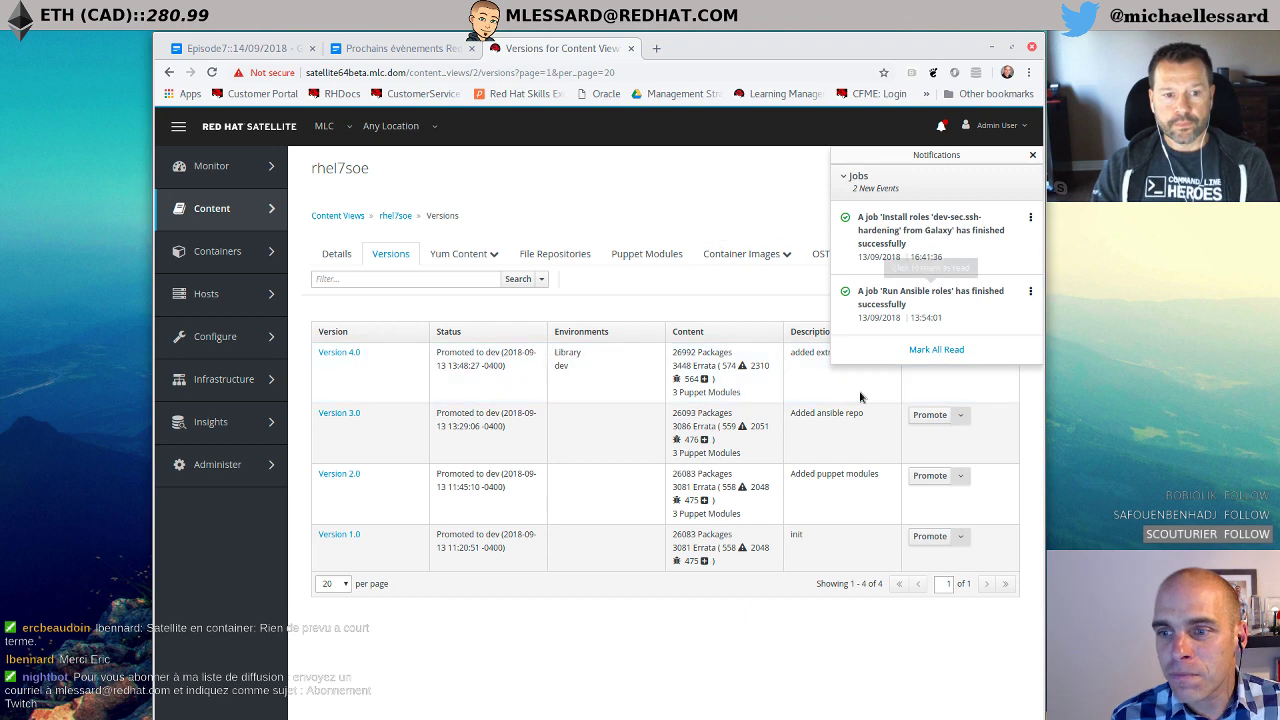
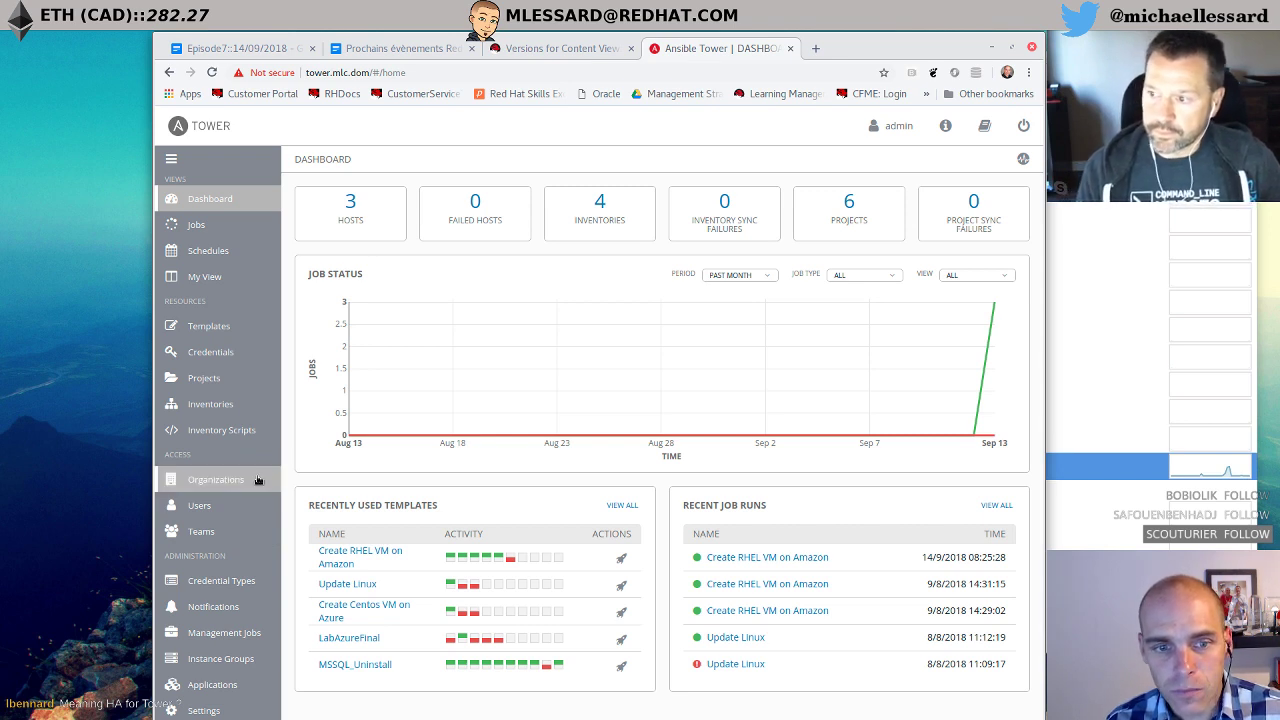
- Locate Create RHEL VM on Amazon in the Templates list and start its launch survey
left_click(235, 328)
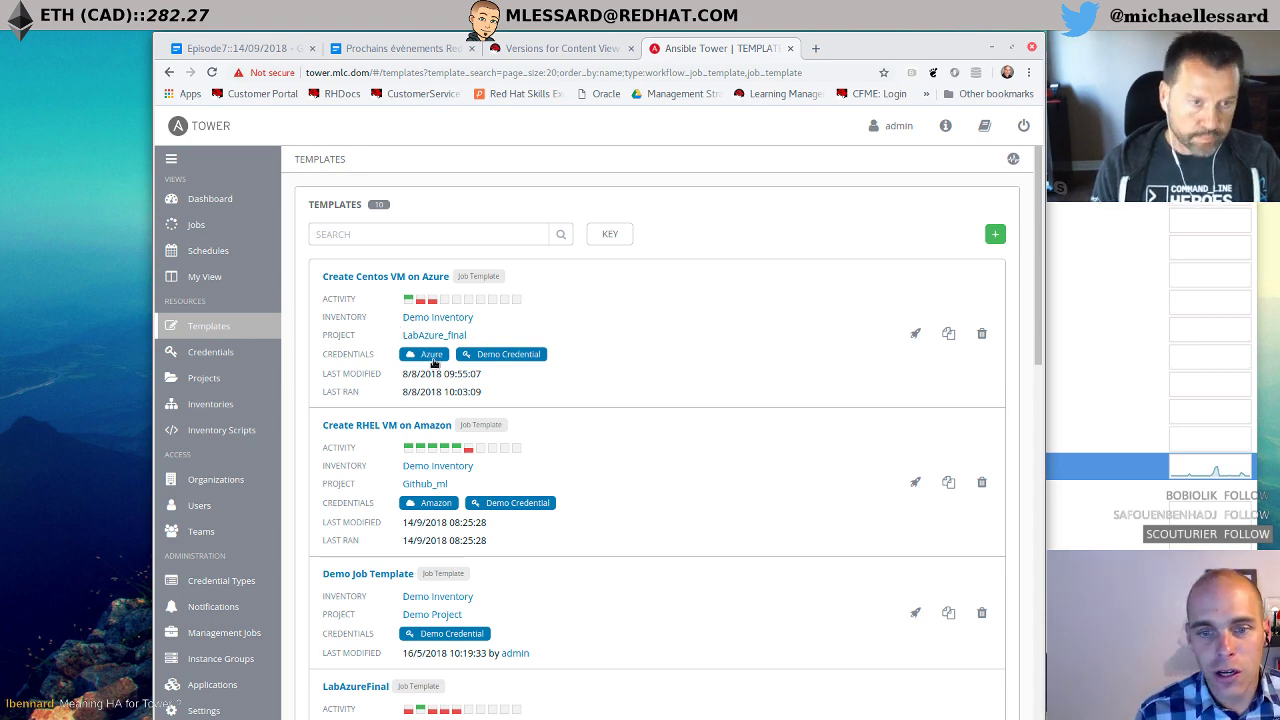
scroll(514, 532, "down", 1)
scroll(514, 532, "down", 1)
scroll(514, 532, "up", 2)
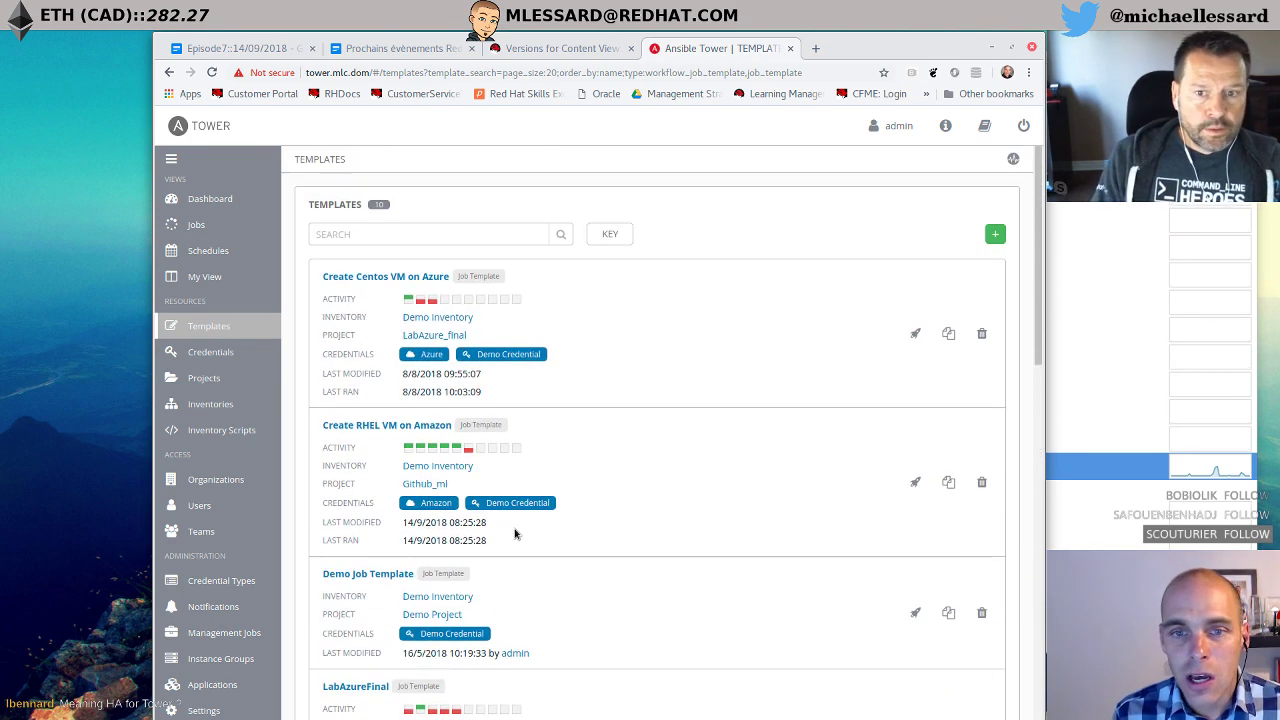
scroll(690, 507, "down", 2)
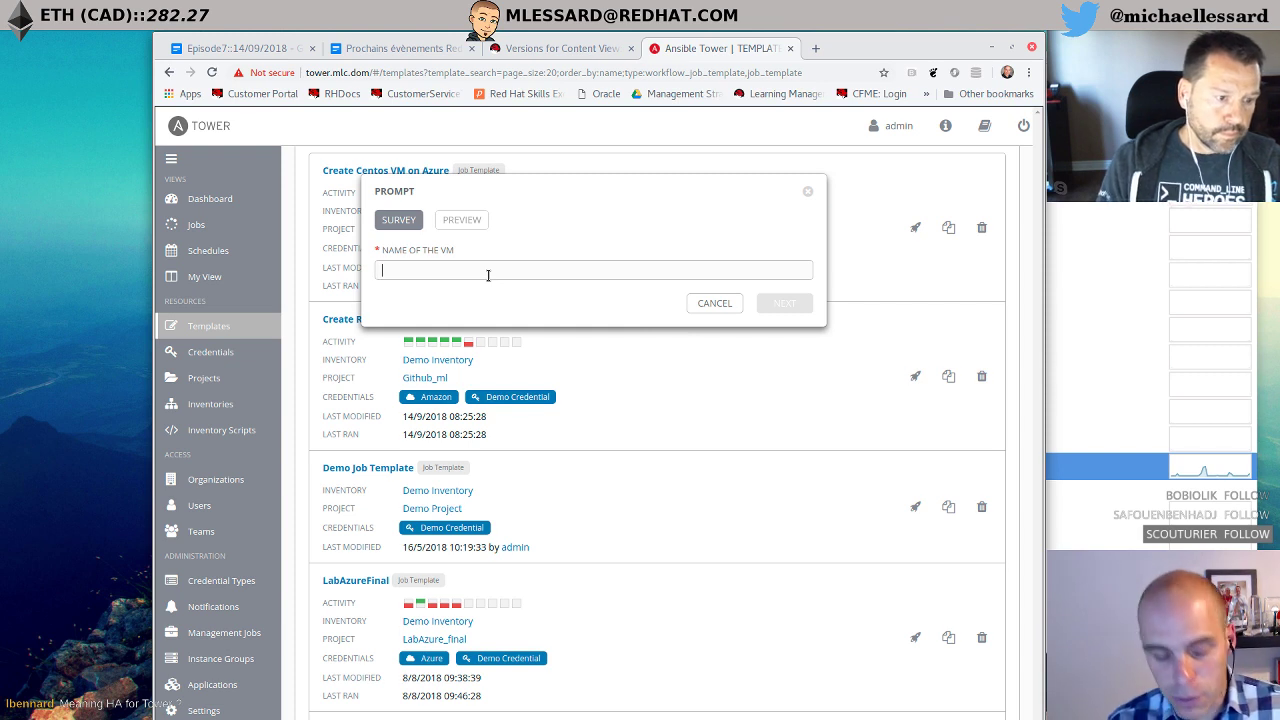
- Enter testTwitch as the VM name, review the preview, and launch job 208
type("test")
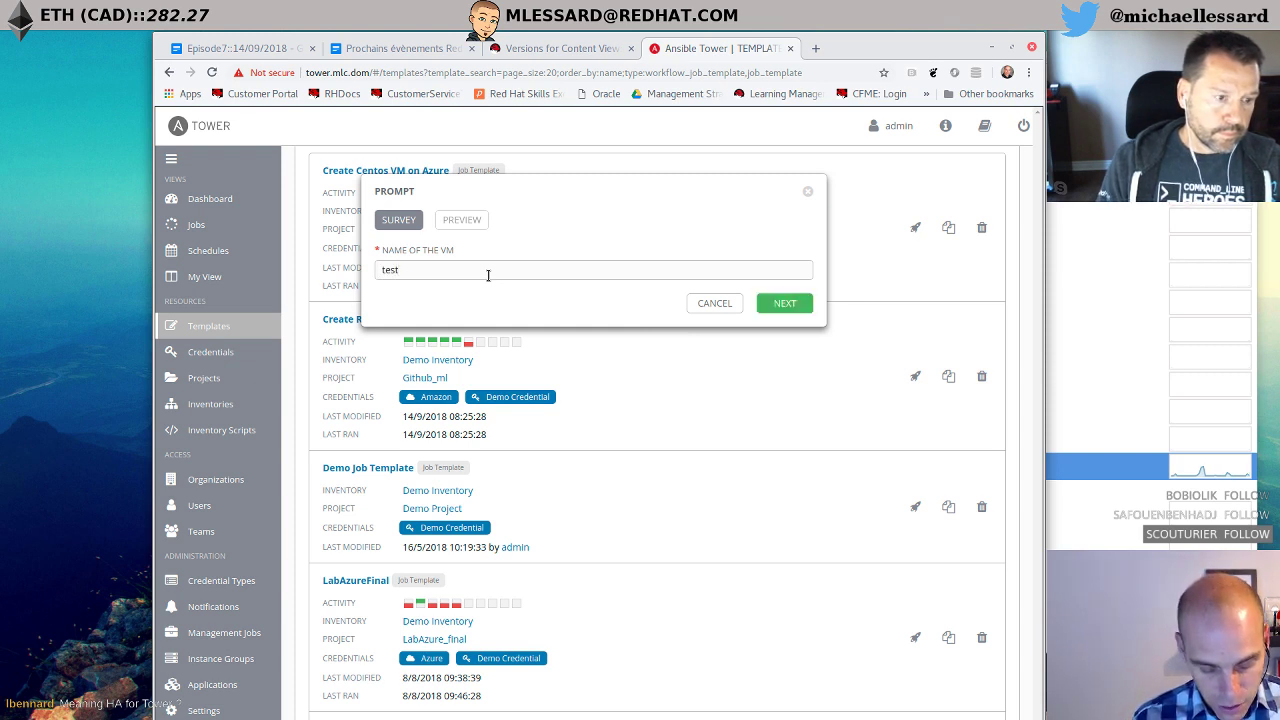
type("1witch")
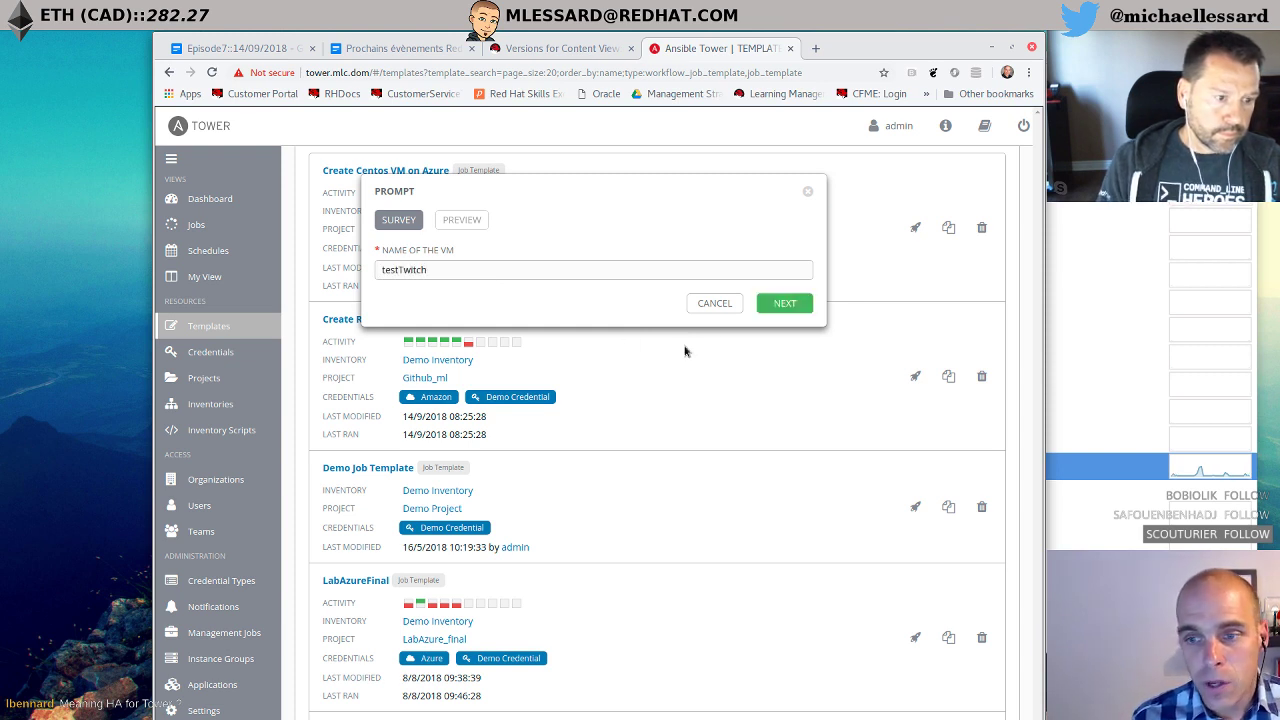
left_click(780, 303)
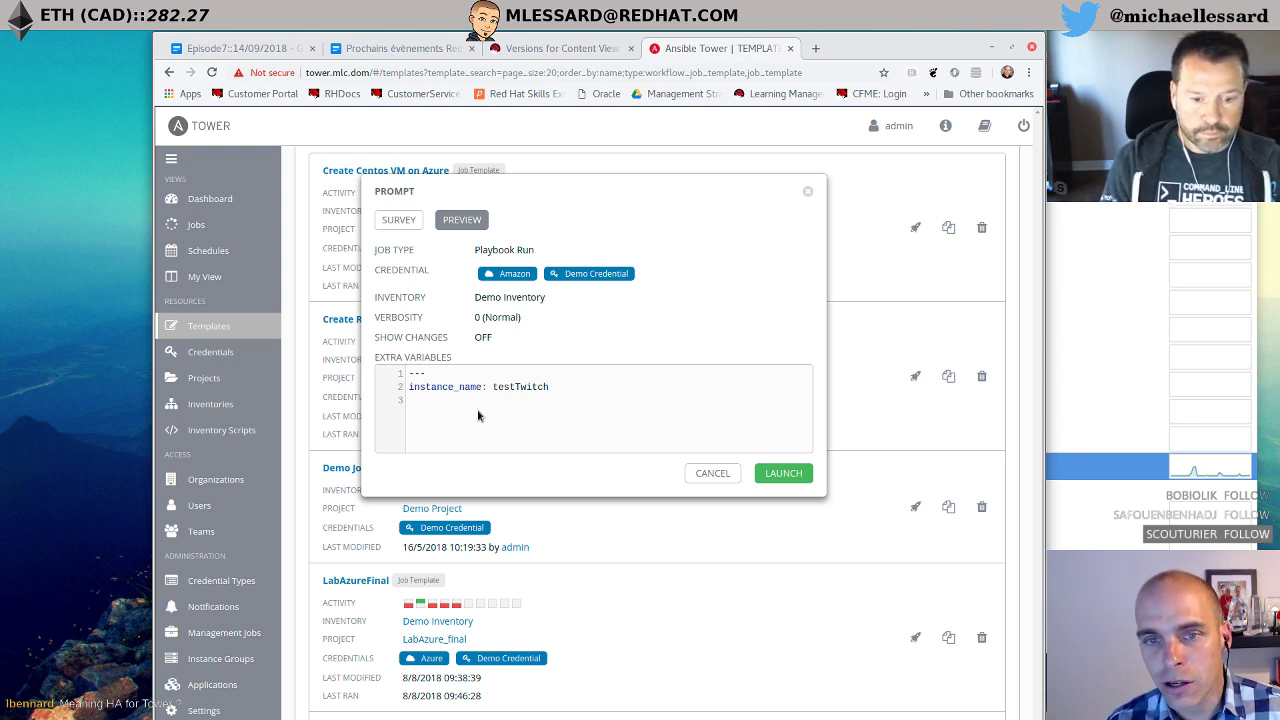
left_click(773, 474)
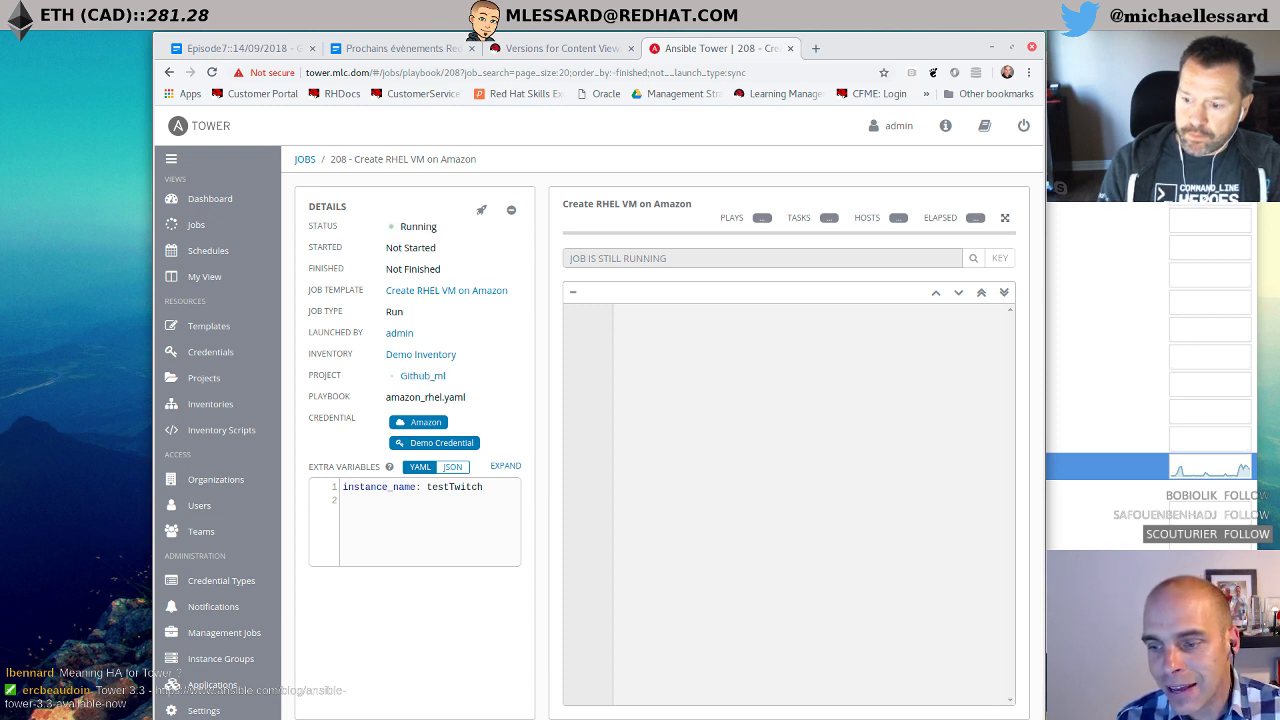
- Maximize the browser to watch job 208 finish Successful, then go to the Dashboard
key("super+Up")
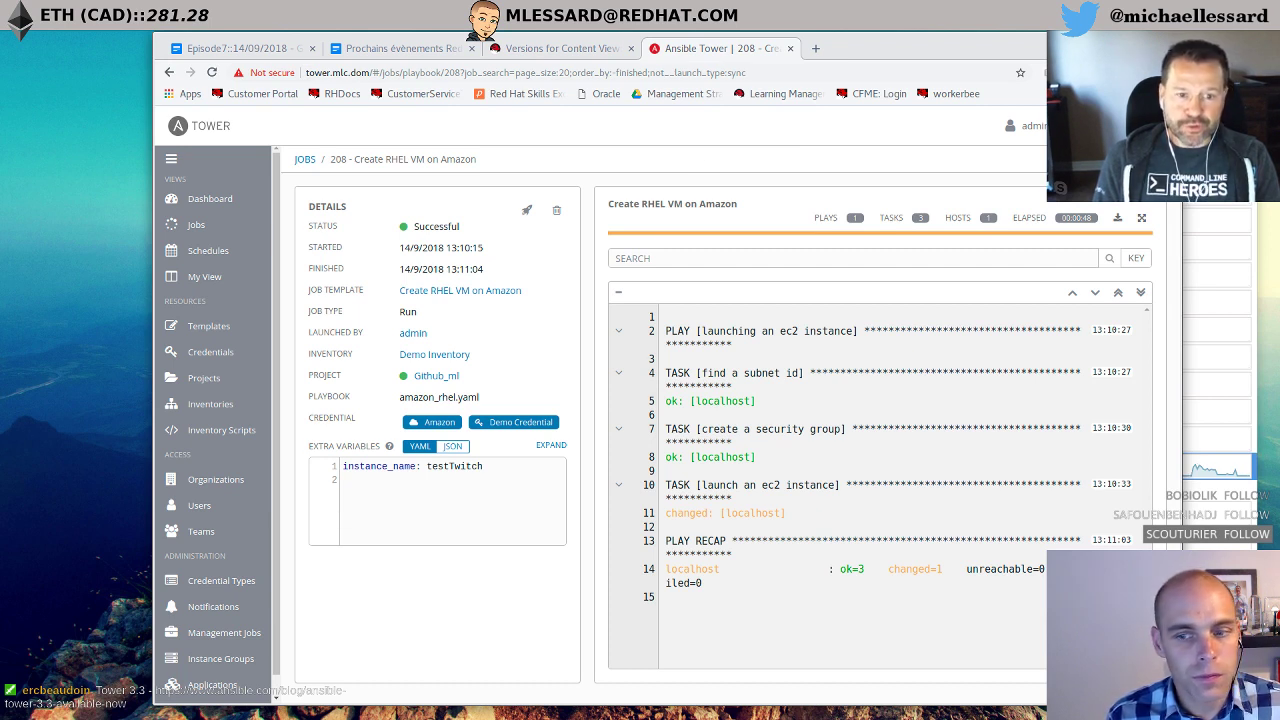
left_click(207, 198)
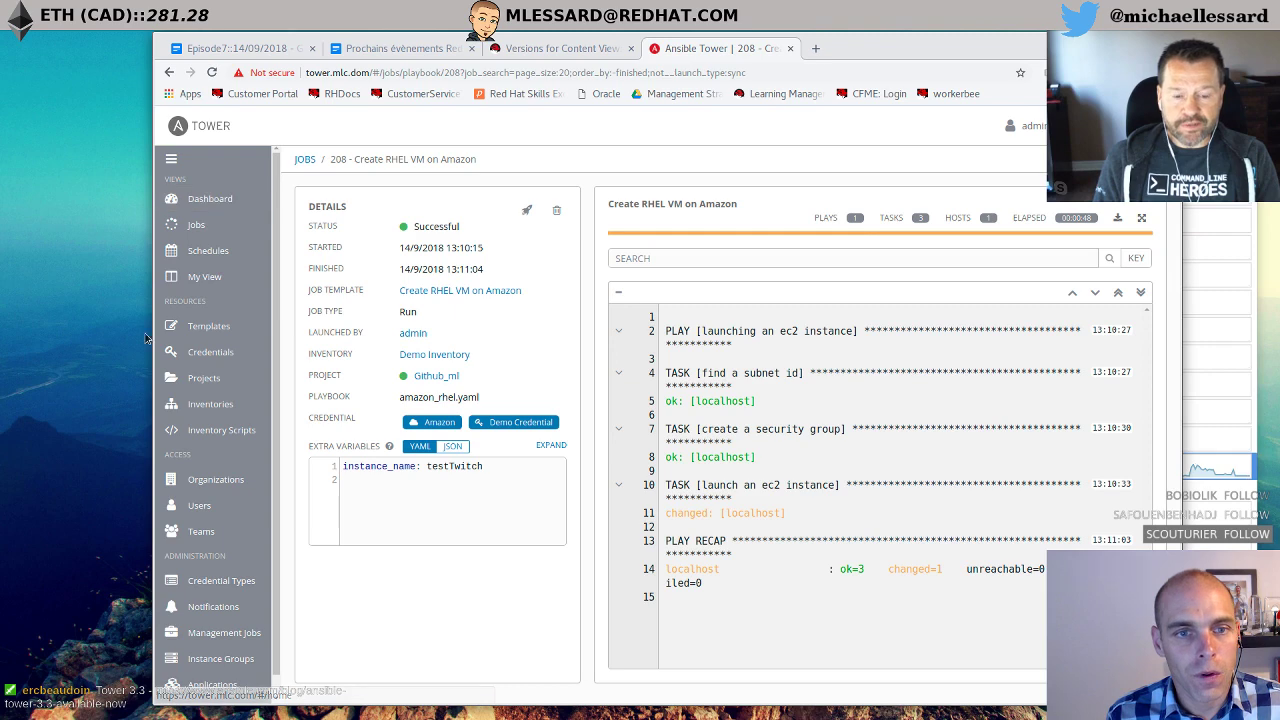